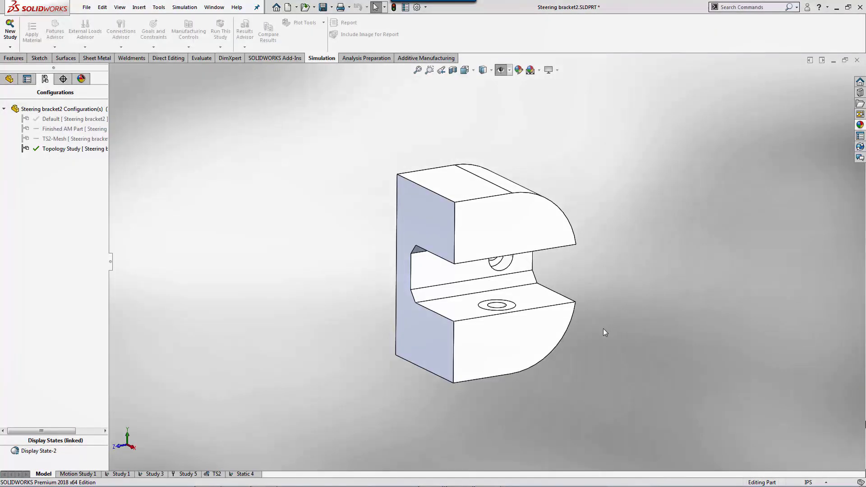
Step: Open the existing TS2 topology study of the steering bracket
middle_drag(603, 328, 620, 342)
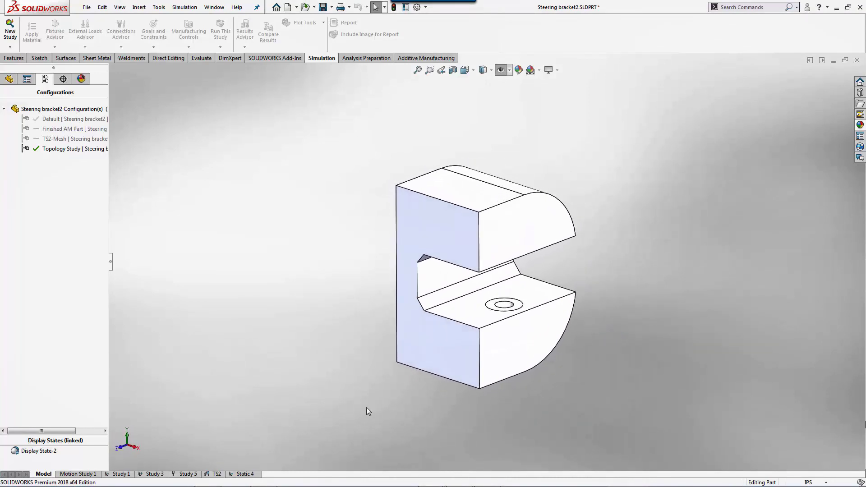
click(212, 473)
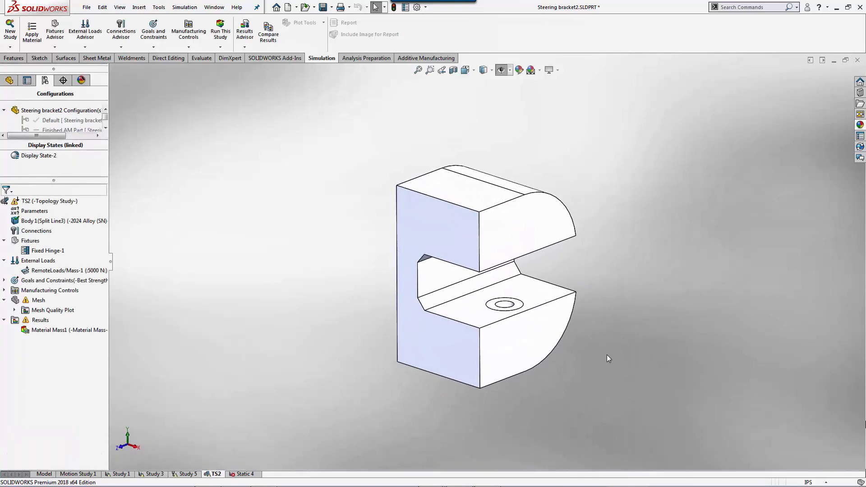
scroll(606, 355, down, 2)
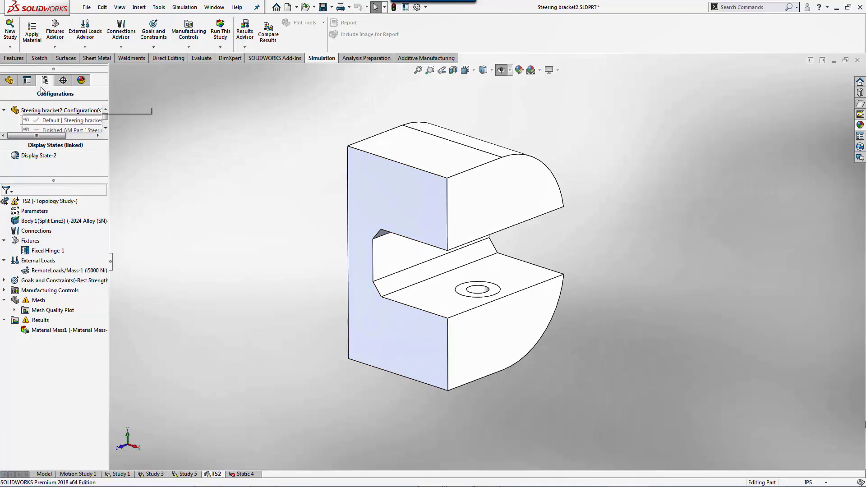
Step: Create a new simulation study of the Topology Study type, keeping the suggested name
click(10, 47)
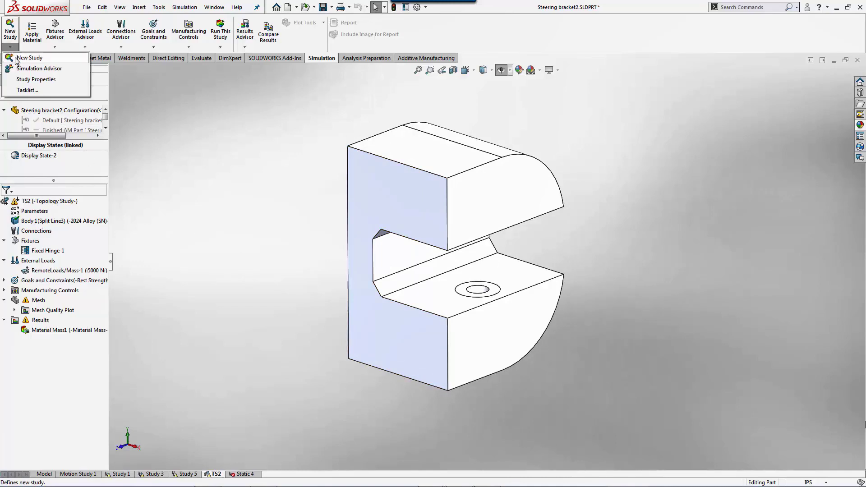
click(15, 59)
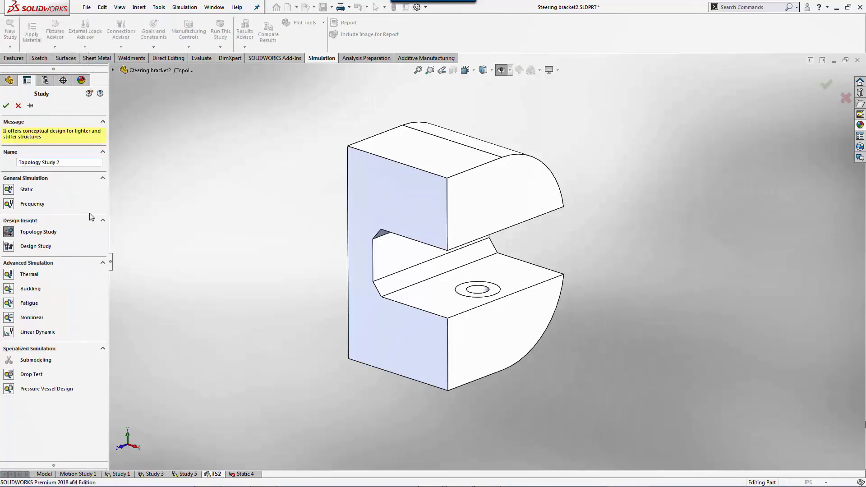
click(8, 232)
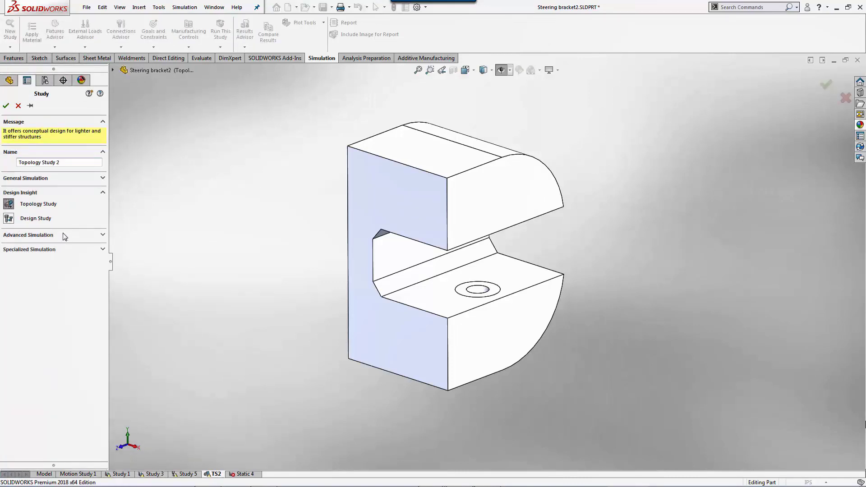
click(5, 106)
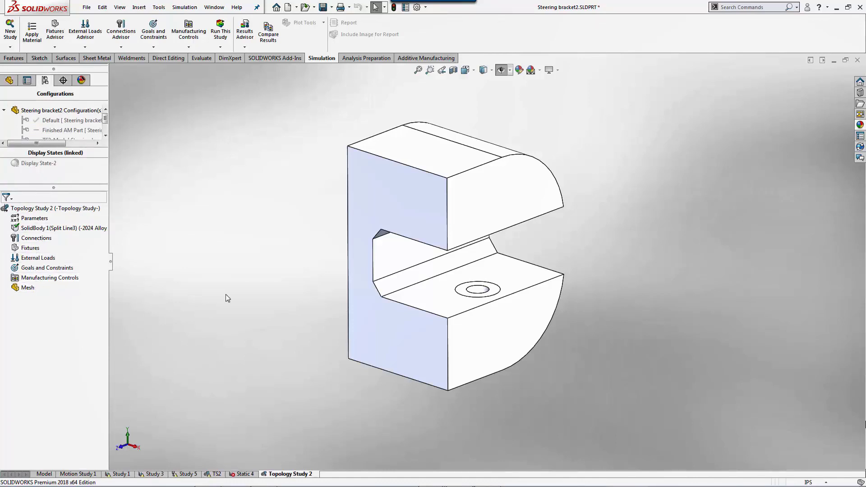
Step: Return to the TS2 study and review which hole faces the Fixed Hinge fixture uses, leaving its definition as is
click(216, 474)
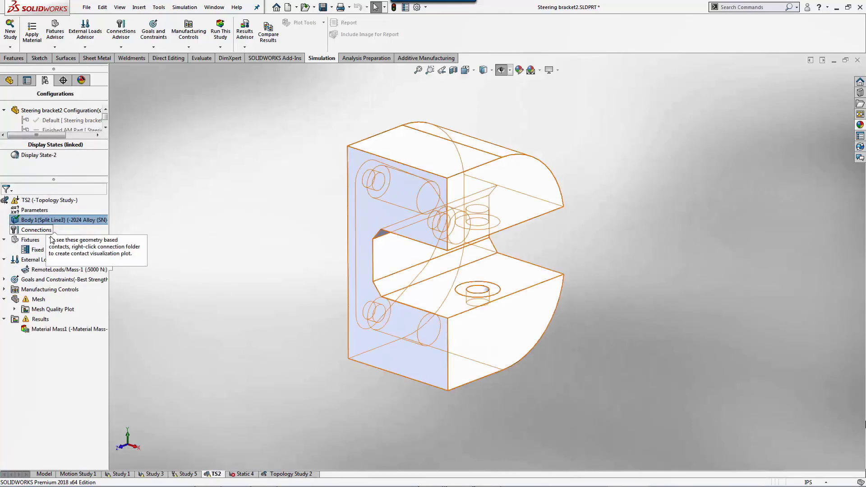
middle_drag(221, 246, 323, 264)
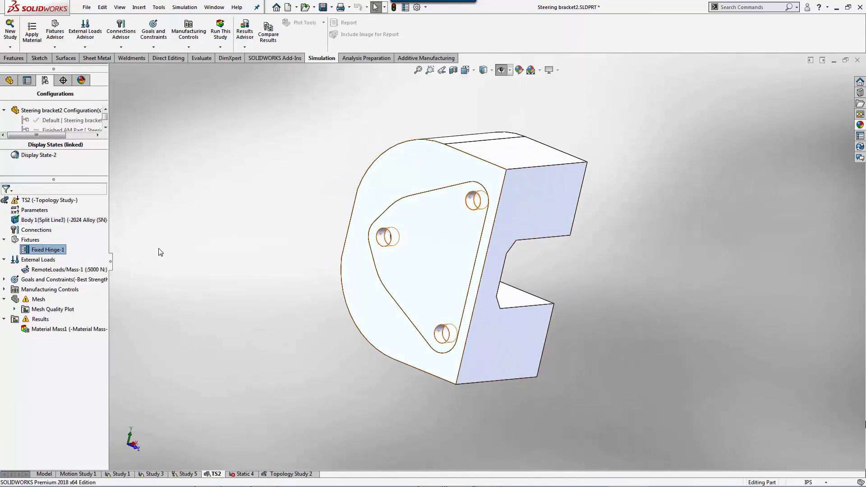
right_click(49, 251)
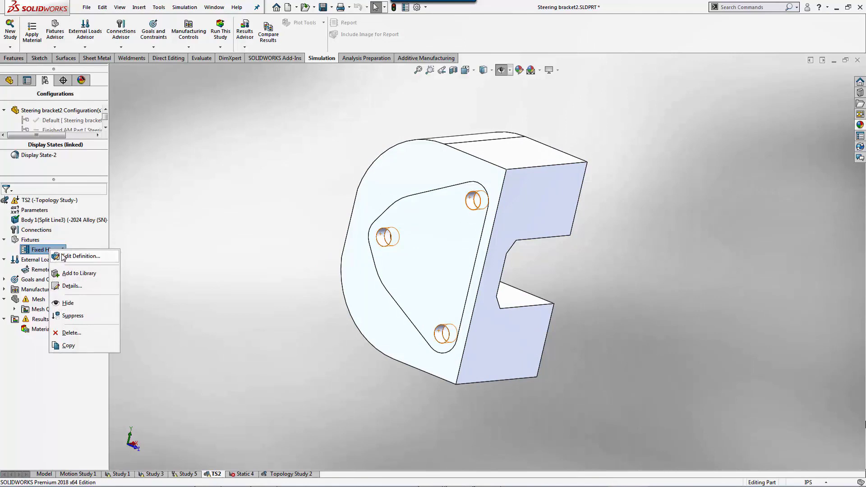
click(61, 256)
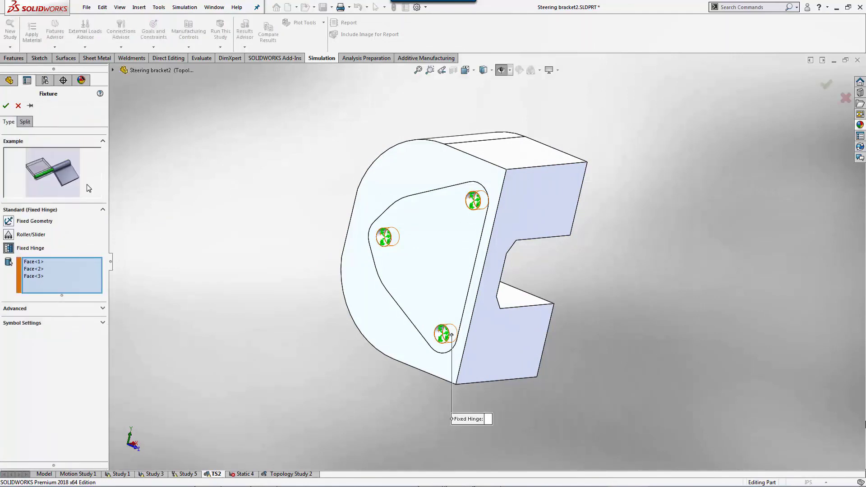
click(18, 107)
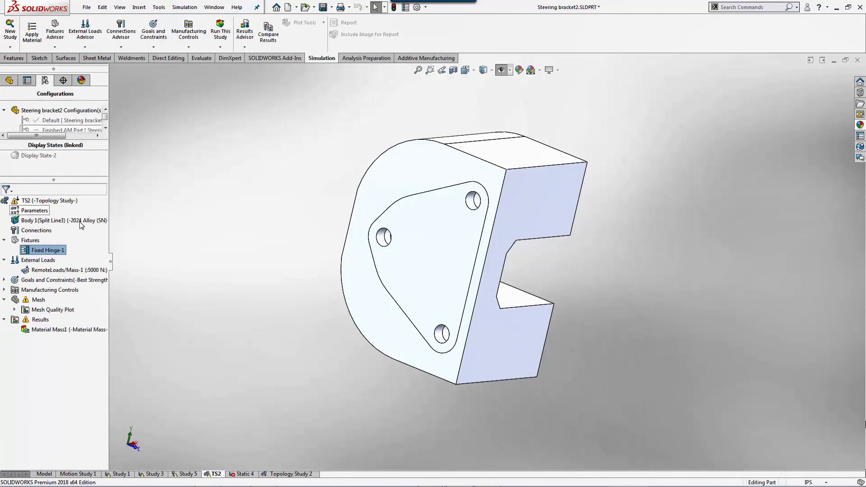
Step: Review the remote load's definition in TS2, including its faces, reference coordinate system and force
click(68, 273)
middle_drag(250, 293, 154, 251)
scroll(485, 271, down, 2)
middle_drag(486, 273, 475, 257)
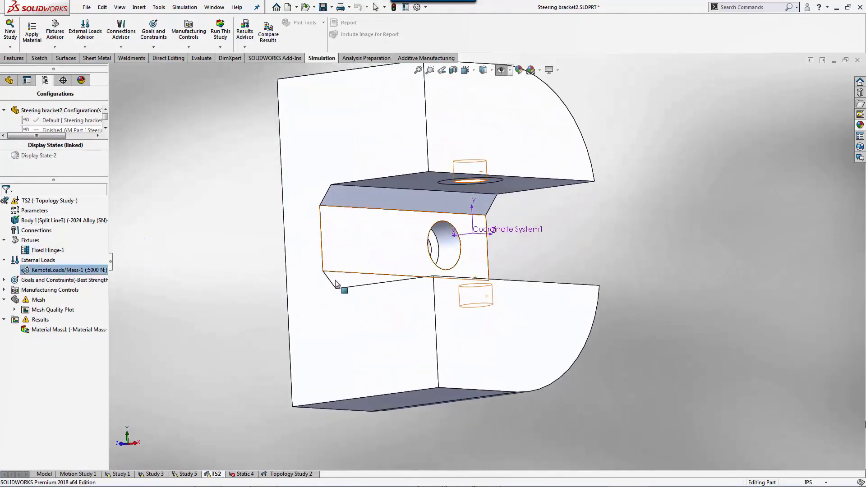
right_click(97, 270)
click(129, 279)
middle_drag(264, 243, 261, 314)
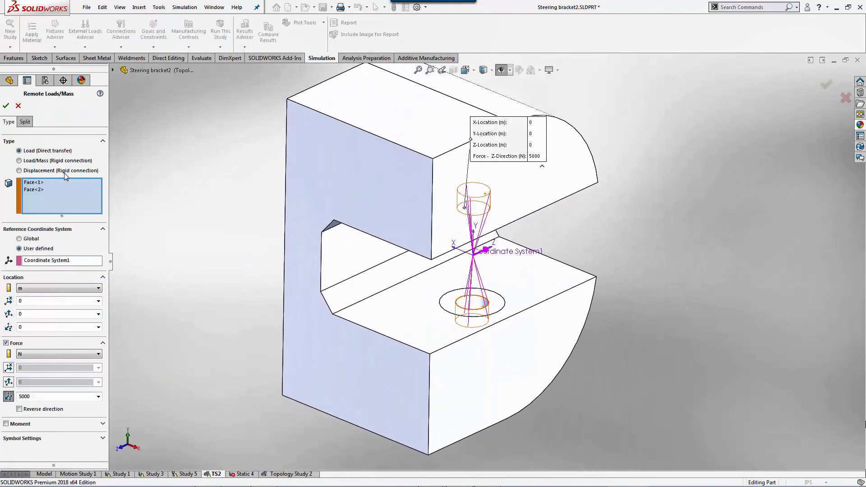
click(5, 106)
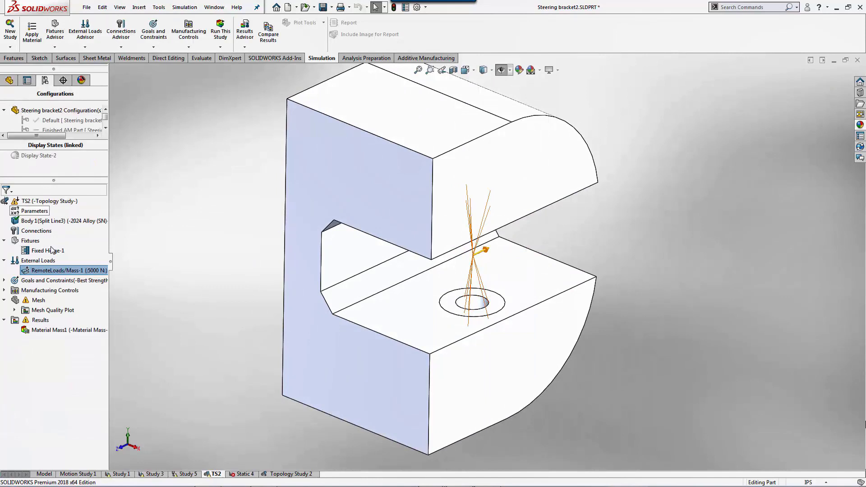
Step: Apply the Best Stiffness to Weight ratio goal with the mass constraint kept at a 90% reduction by percentage
right_click(72, 281)
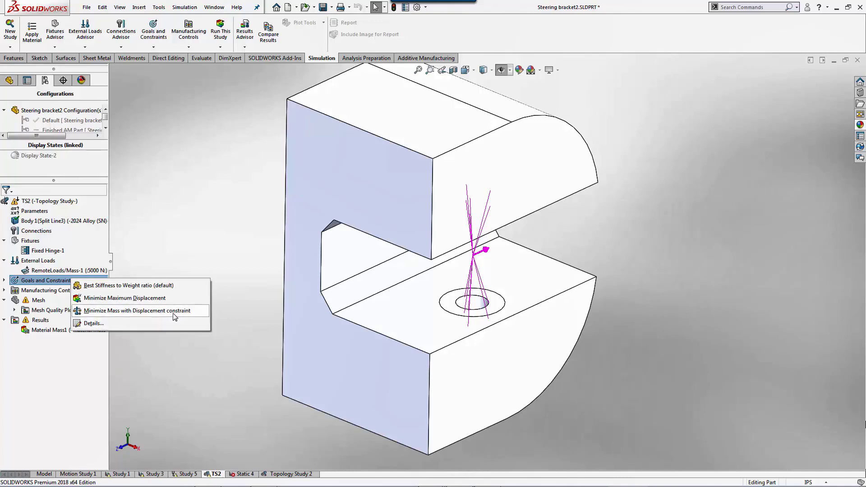
click(135, 285)
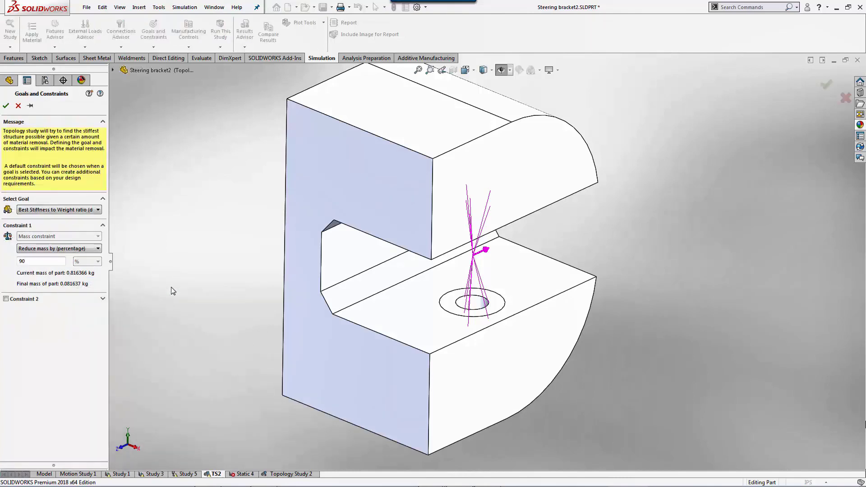
click(43, 263)
click(60, 249)
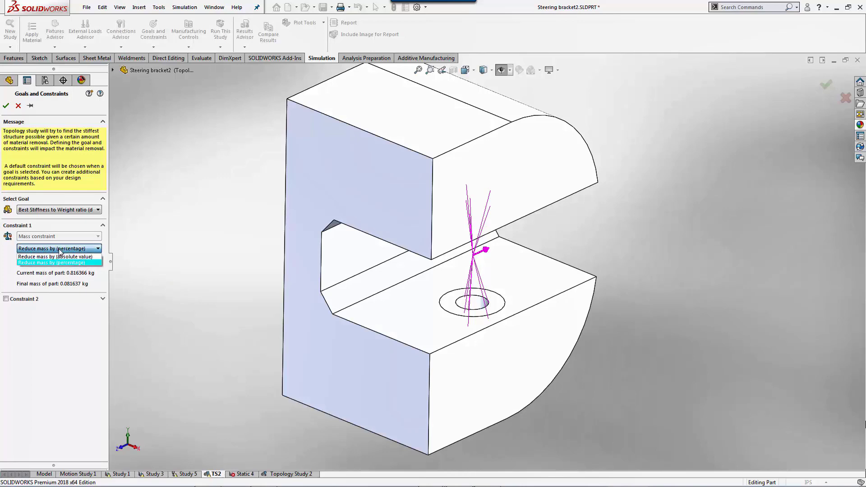
click(60, 249)
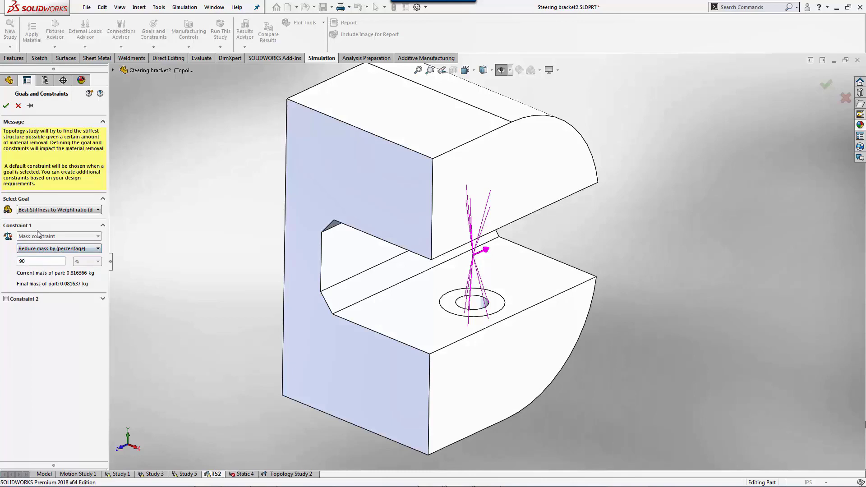
click(6, 106)
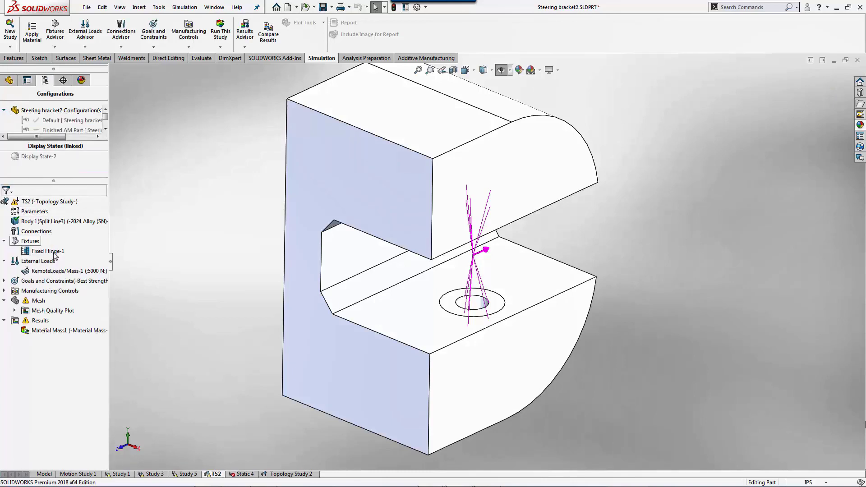
Step: Review the manufacturing control options and inspect the faces kept by Preserved Region 1 and Preserved Region 2
right_click(67, 296)
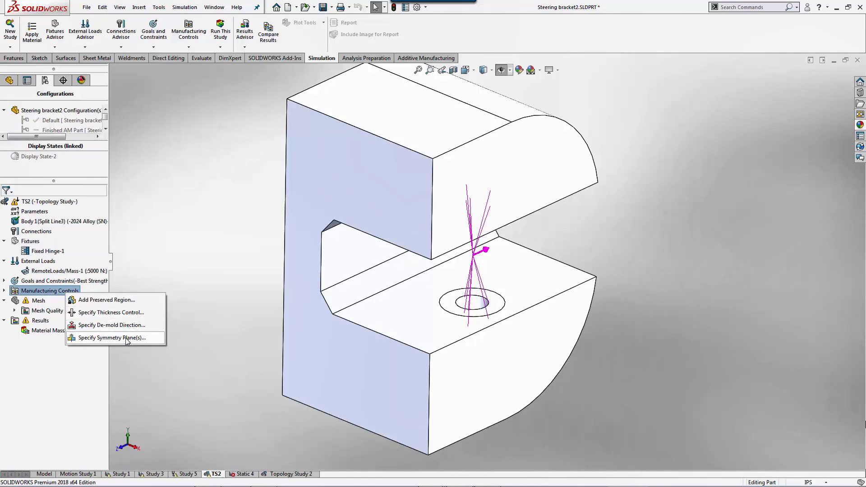
click(4, 291)
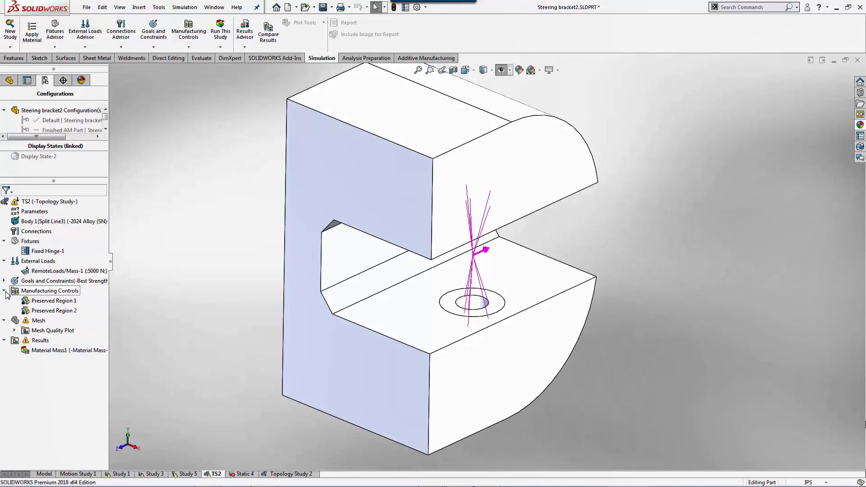
click(51, 302)
middle_drag(428, 328, 464, 225)
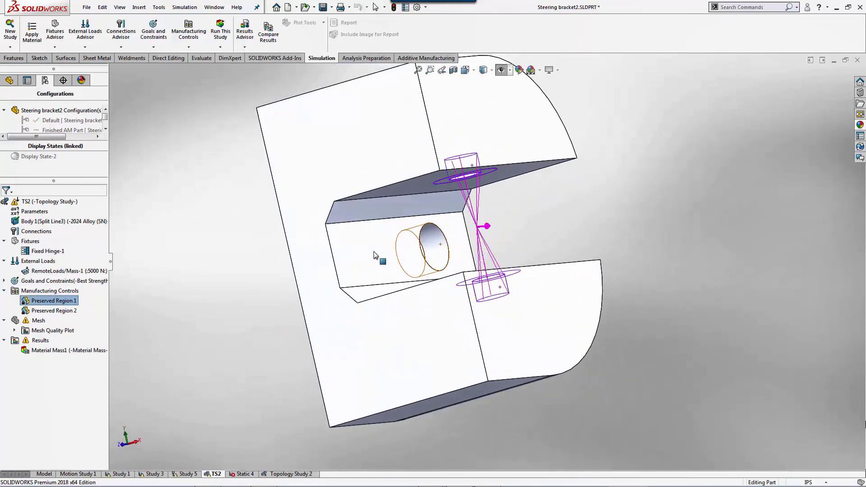
click(74, 312)
middle_drag(259, 280, 344, 299)
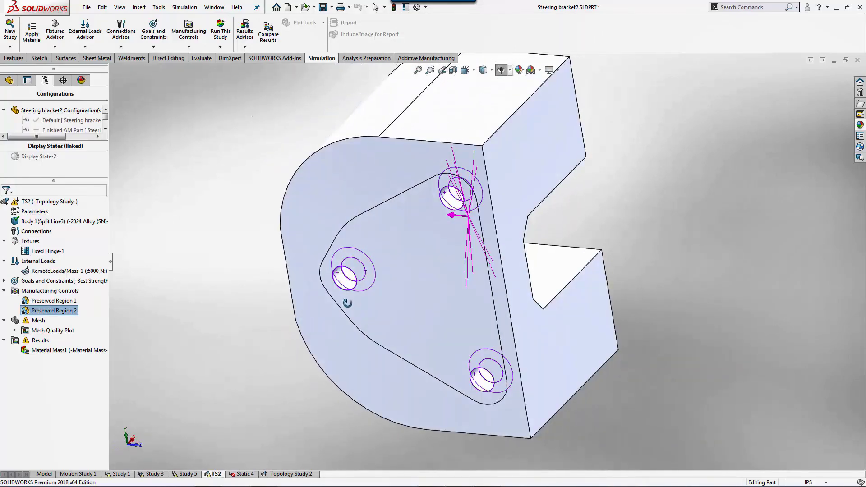
middle_drag(469, 216, 325, 329)
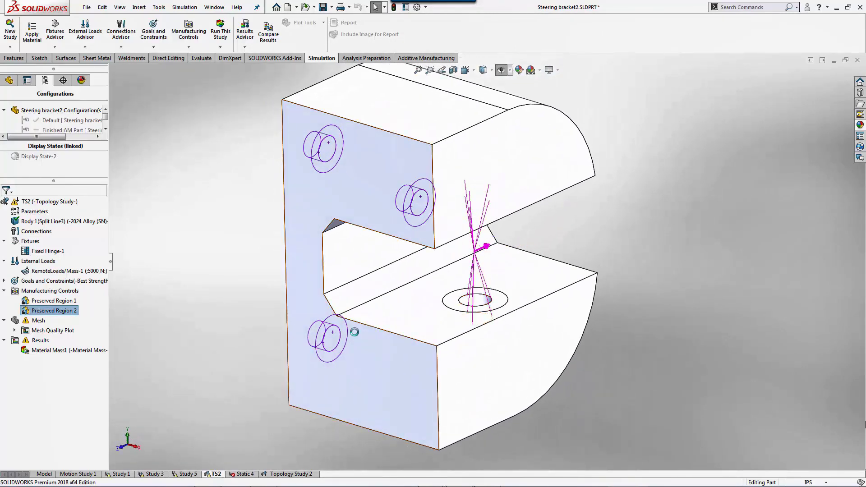
Step: Show the bracket's existing mesh plot and inspect it, continuing despite outdated mesh information
right_click(44, 321)
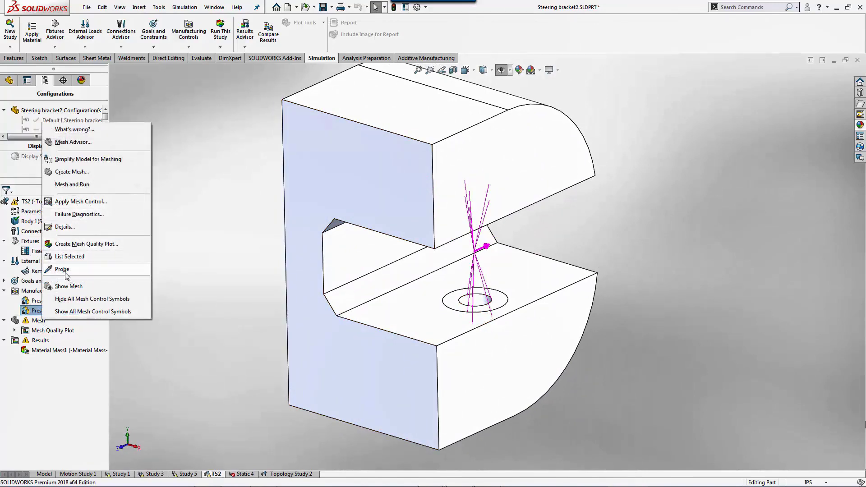
click(68, 287)
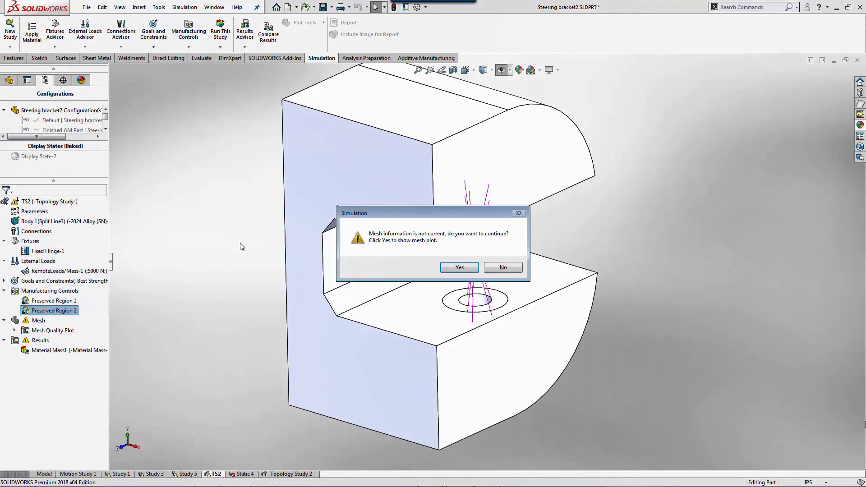
click(461, 270)
mouse_move(410, 326)
middle_down()
mouse_move(337, 246)
mouse_move(446, 326)
mouse_move(467, 292)
mouse_move(402, 327)
middle_up()
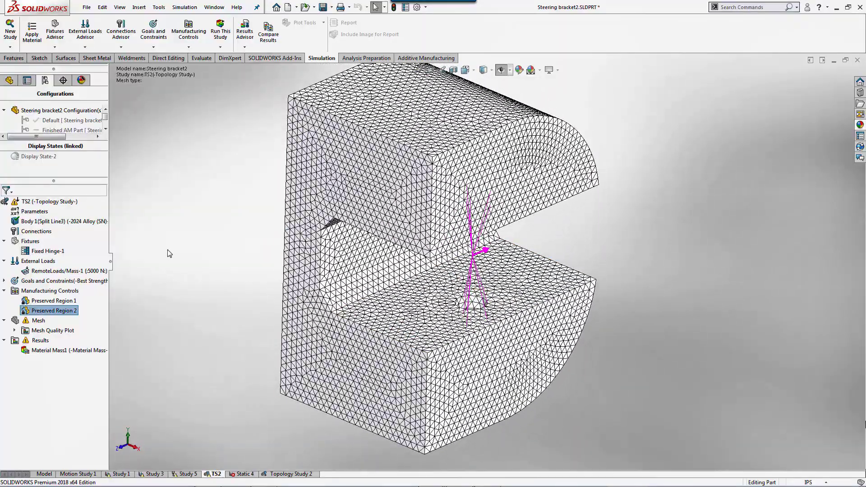
Step: Run the TS2 topology study and inspect the optimized shape in the Material Mass plot from several sides
click(224, 37)
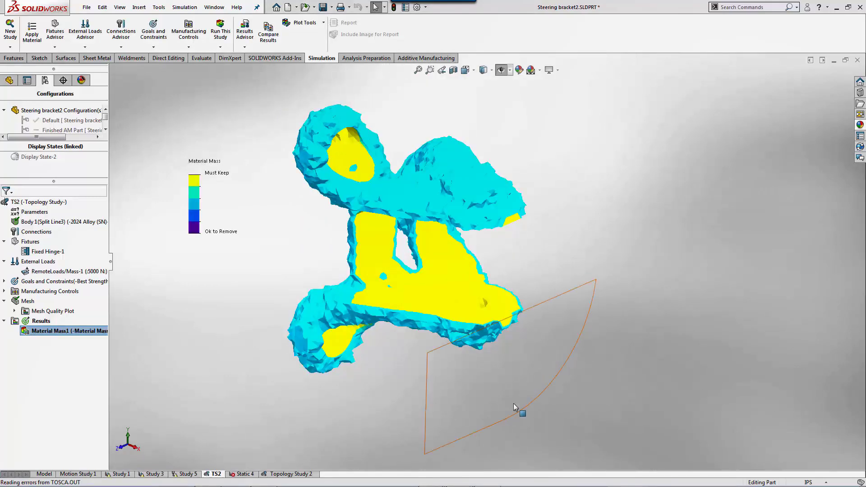
middle_drag(565, 399, 590, 414)
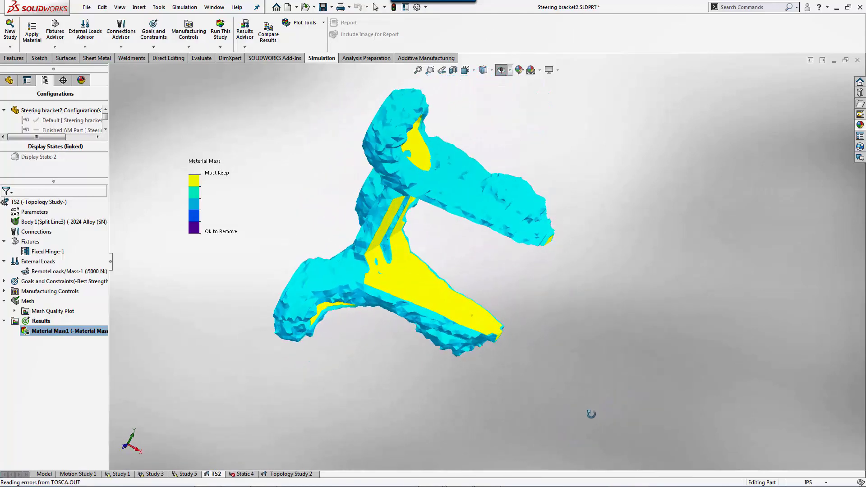
middle_drag(487, 172, 304, 199)
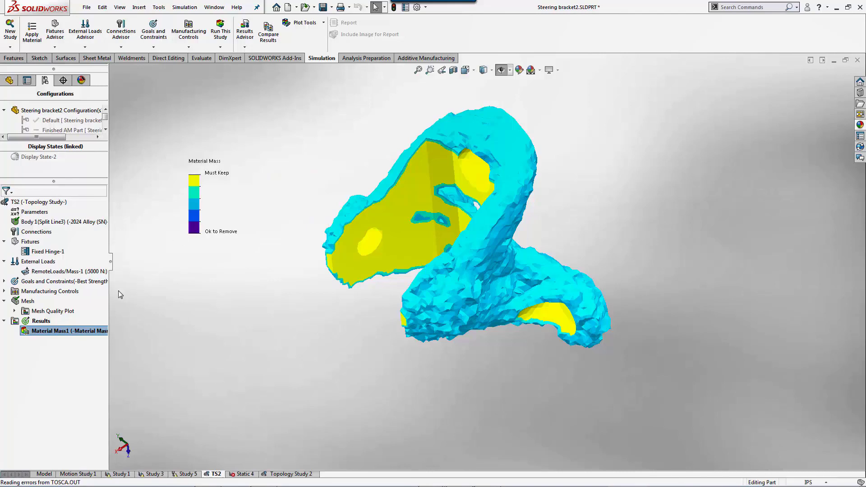
Step: Open the Material Mass plot's definition and inspect the optimized shape at the heaviest and lightest material mass settings
right_click(69, 333)
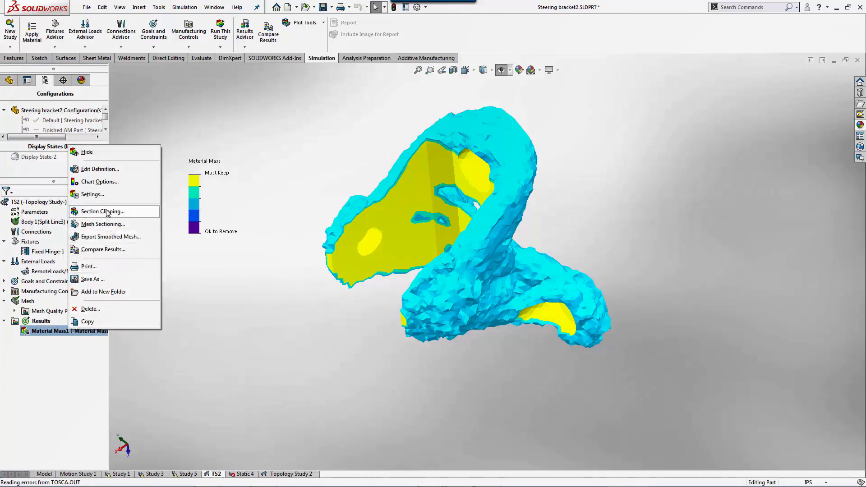
click(116, 169)
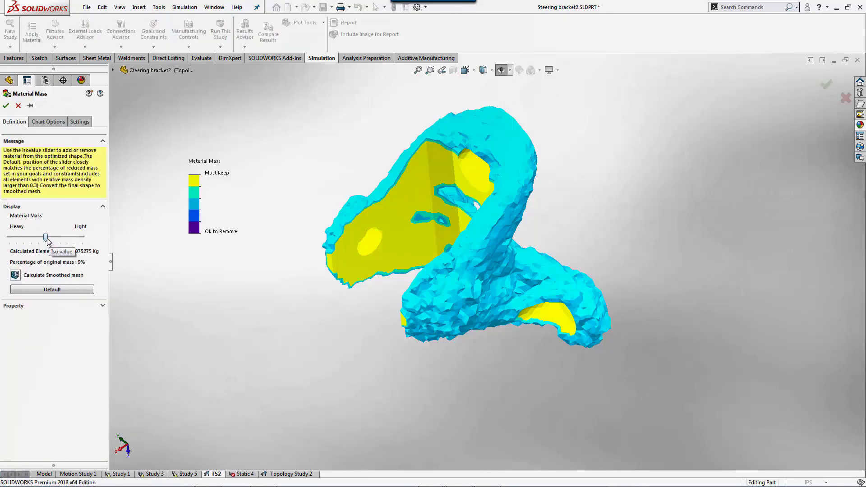
drag(47, 241, 25, 240)
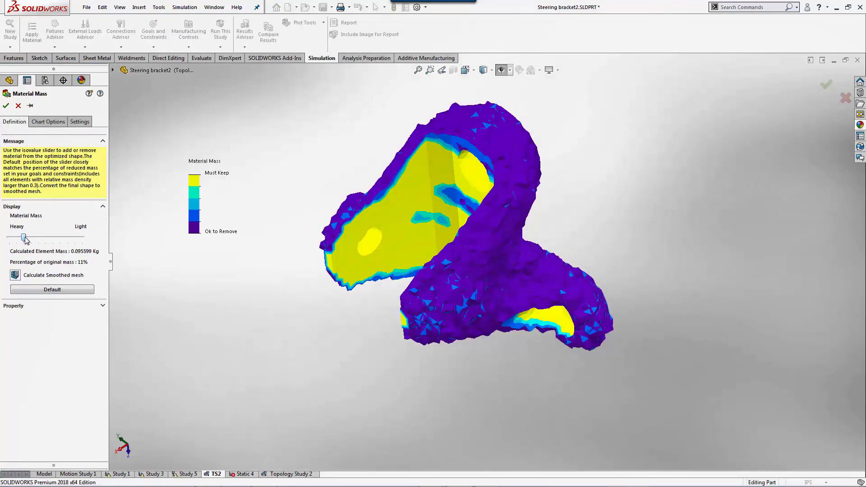
drag(26, 240, 12, 240)
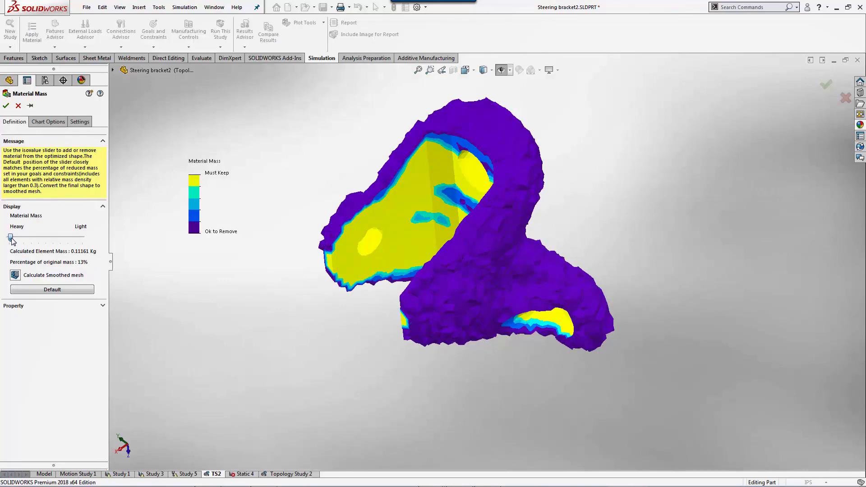
middle_drag(309, 323, 146, 303)
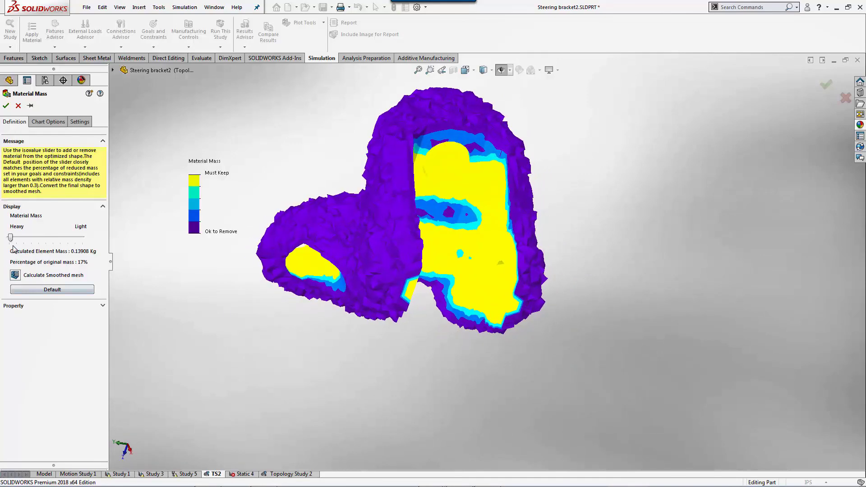
drag(11, 237, 83, 238)
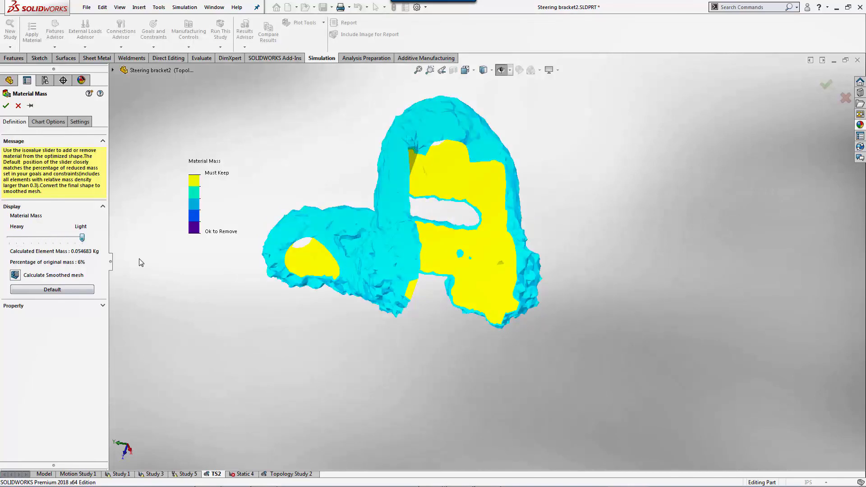
middle_drag(253, 289, 398, 231)
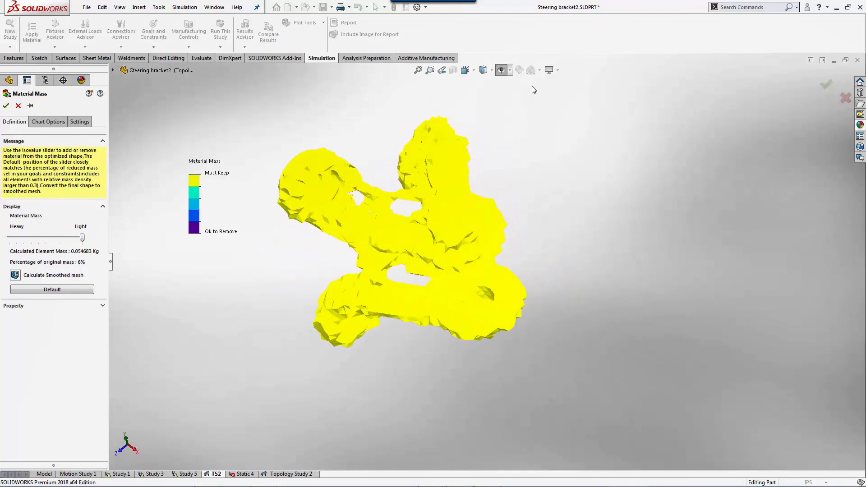
Step: Set the Material Mass plot's fringe option to Continuous and its boundary option to Mesh
click(510, 70)
click(57, 124)
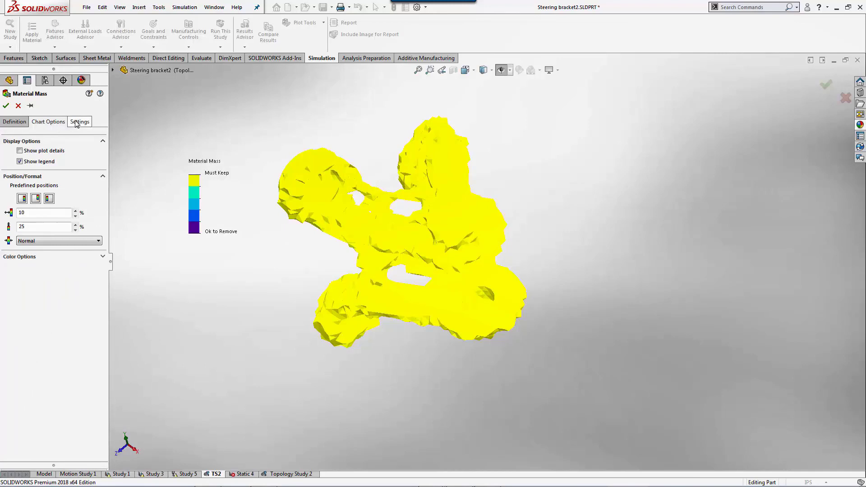
click(74, 123)
click(50, 150)
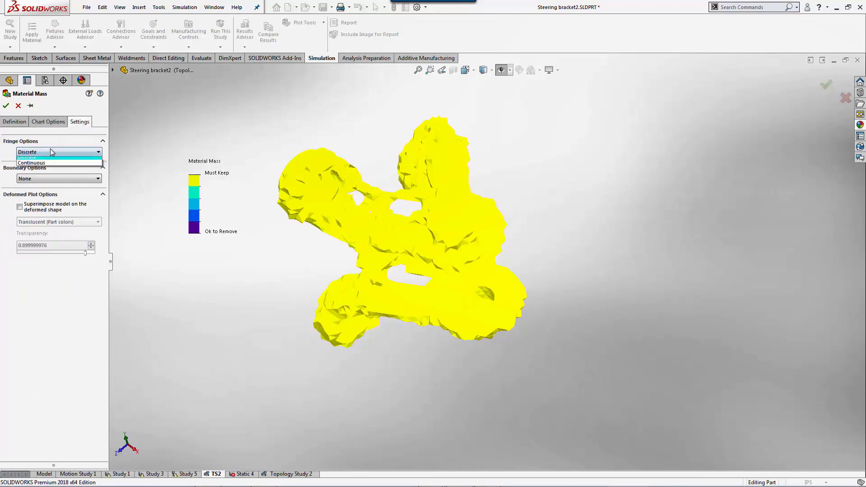
click(44, 165)
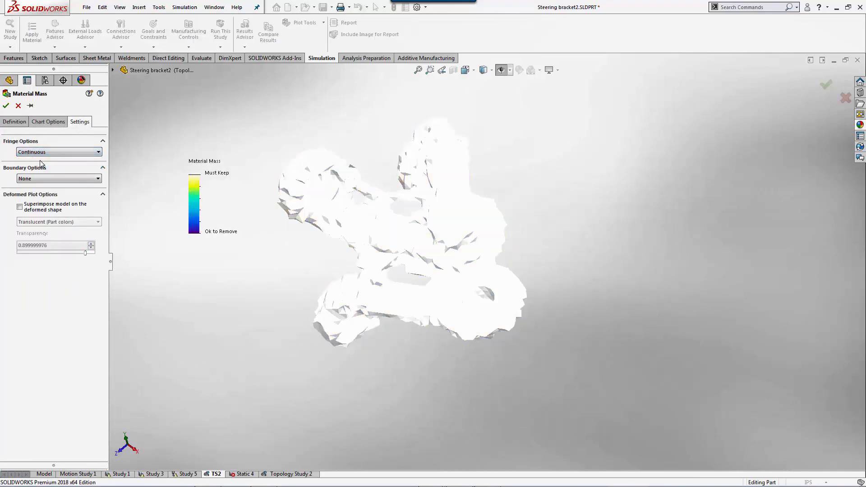
click(50, 180)
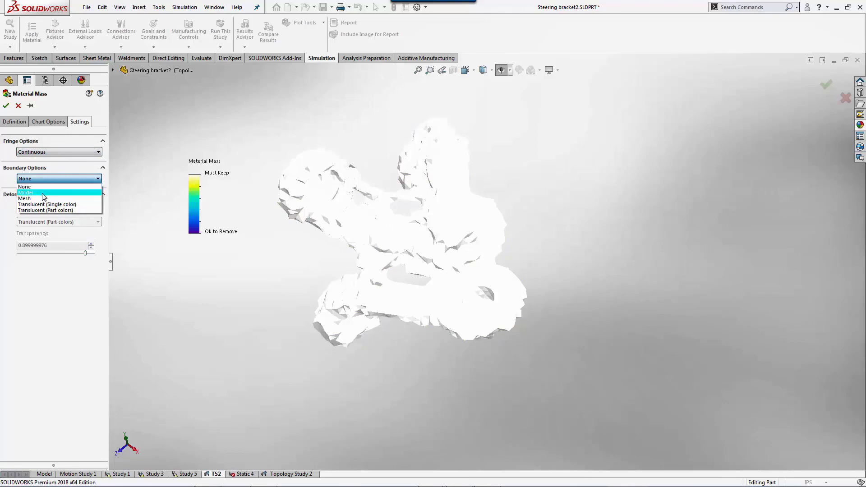
click(26, 199)
middle_drag(254, 282, 159, 253)
click(13, 122)
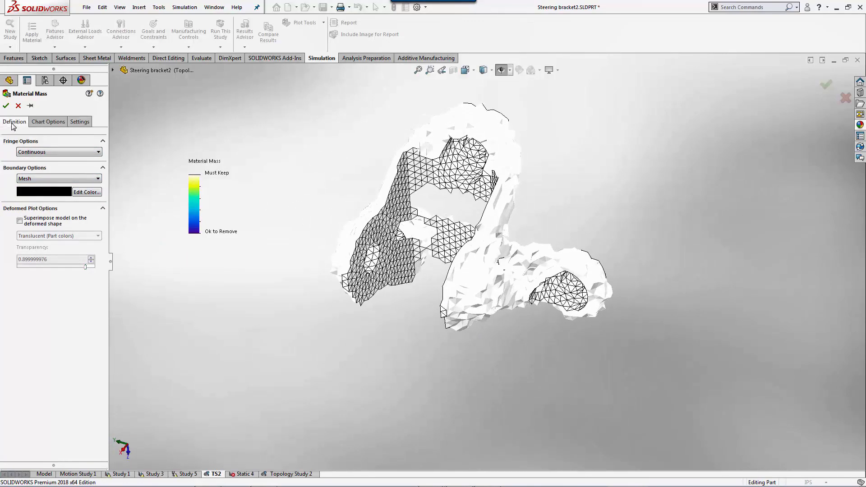
Step: Make the optimized shape heavier from the lightest setting, ending at 9% of the original mass, and expand the plot's property options
drag(83, 239, 57, 238)
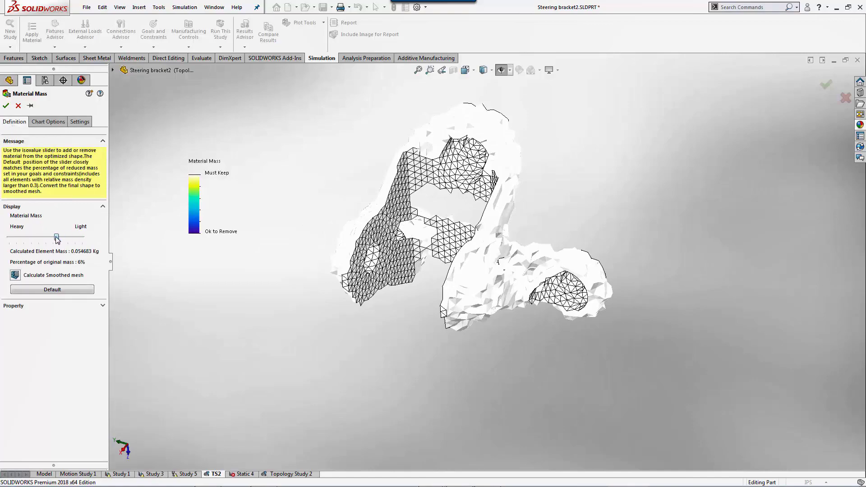
middle_drag(215, 246, 203, 272)
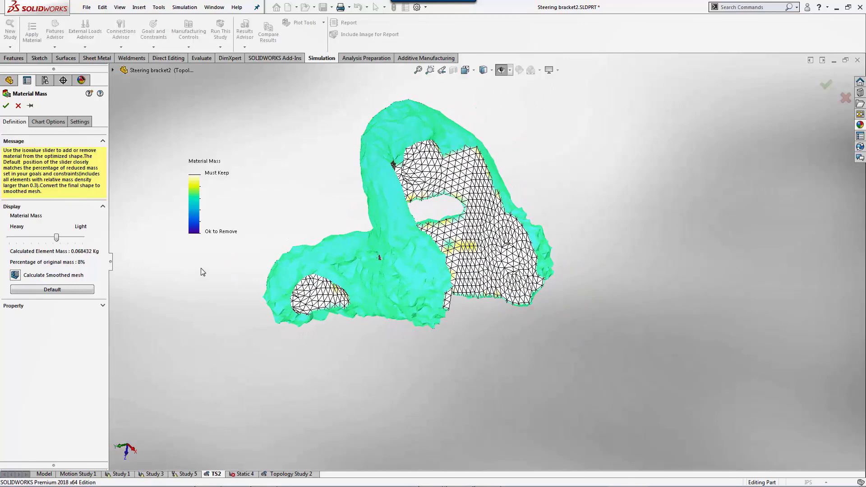
drag(56, 238, 43, 241)
click(96, 306)
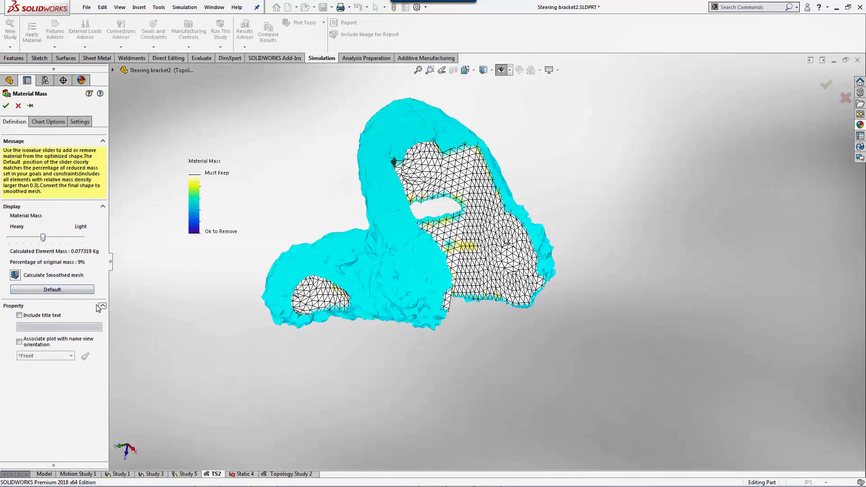
Step: Calculate the smoothed mesh and raise its number of smoothing cycles toward Smooth
click(16, 275)
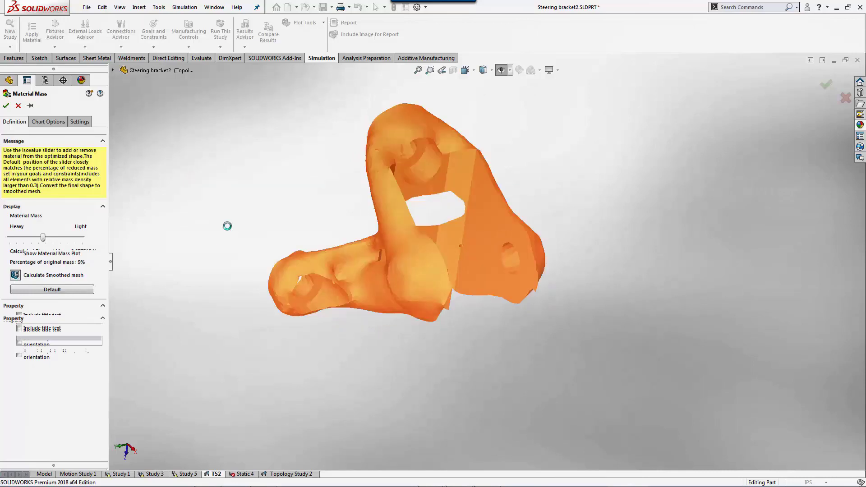
middle_drag(260, 245, 252, 269)
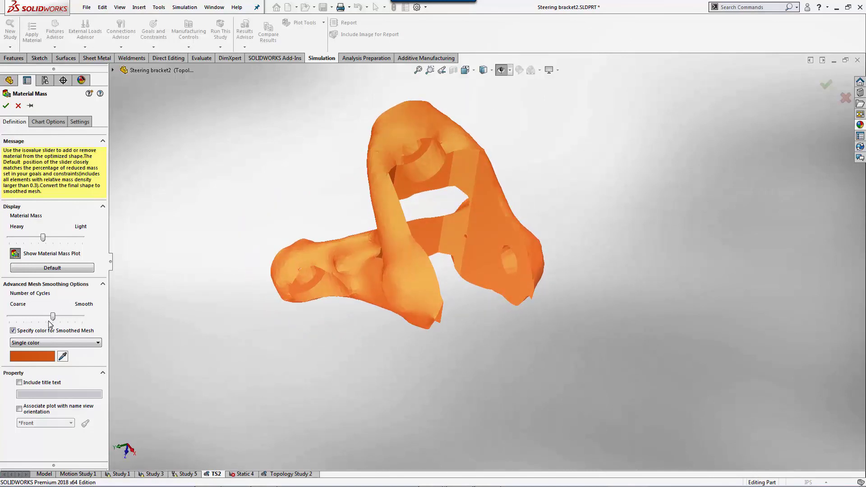
drag(52, 317, 68, 318)
drag(58, 319, 72, 318)
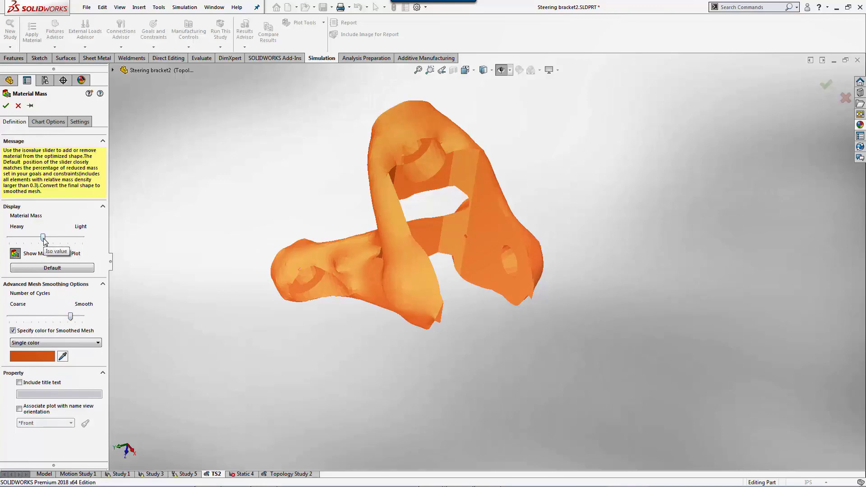
Step: Try heavier and lighter material mass on the smoothed mesh, settling at about 7% of the original mass
drag(43, 238, 25, 238)
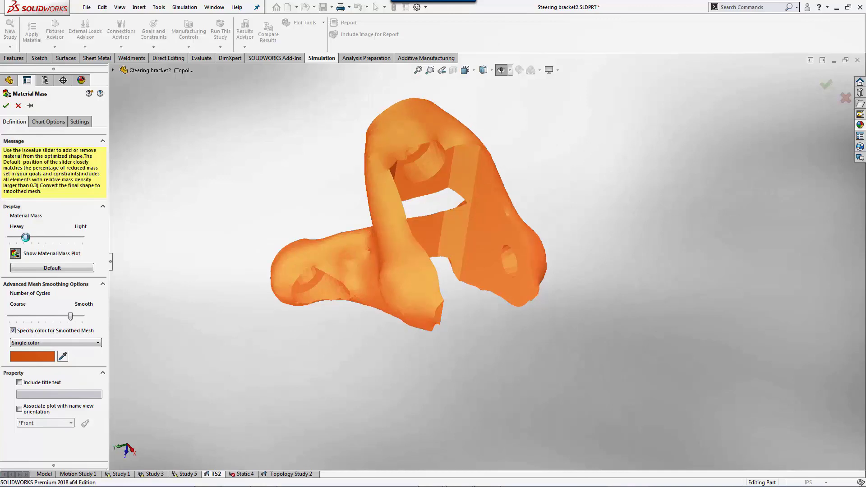
drag(26, 237, 68, 236)
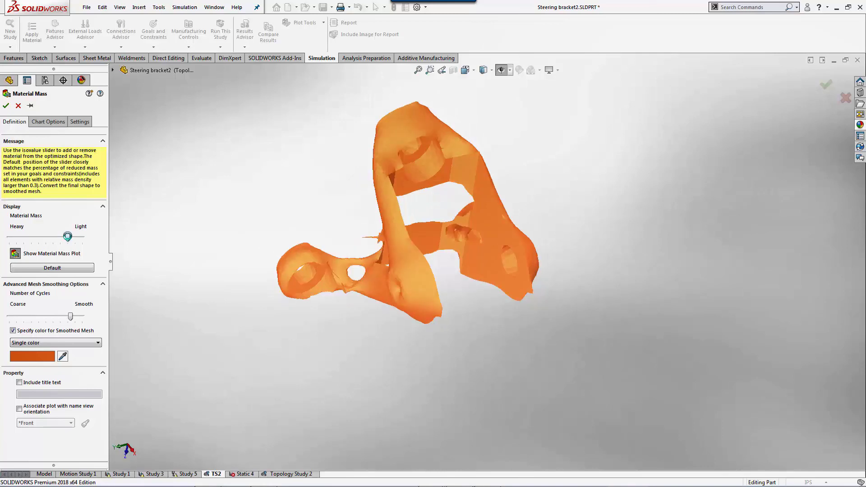
drag(68, 236, 63, 238)
Step: Try displaying the smoothed mesh in Part Color and return it to Single color
click(73, 342)
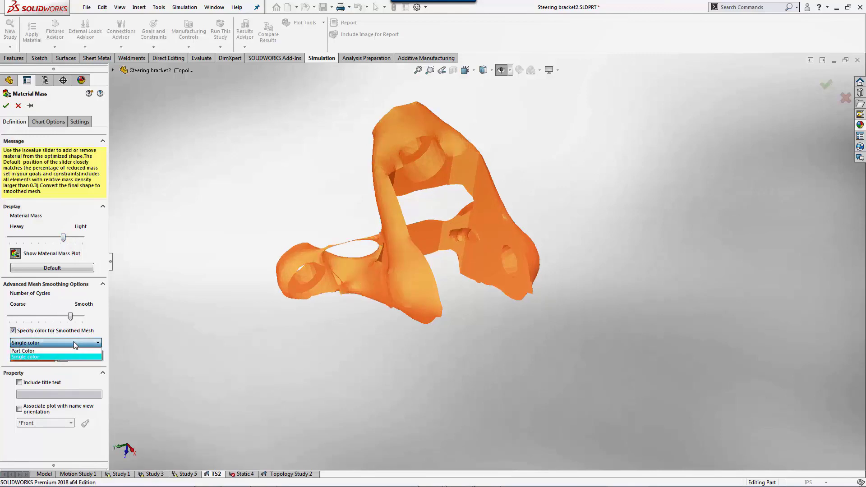
click(68, 351)
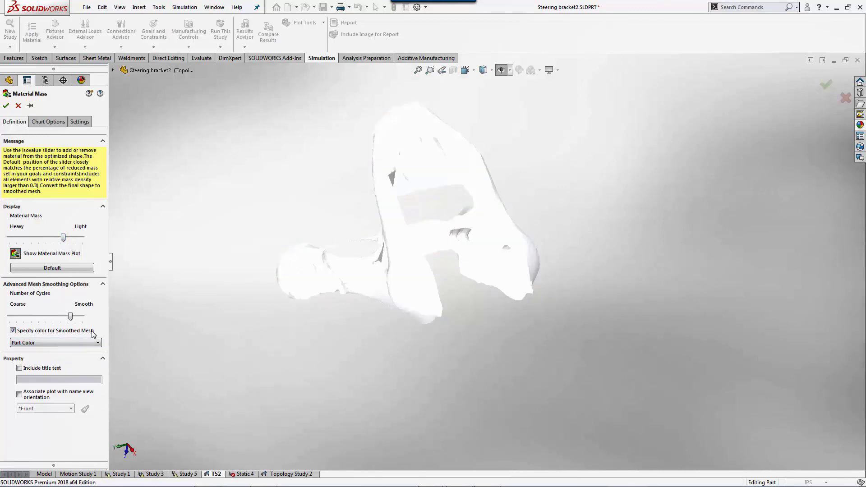
click(74, 342)
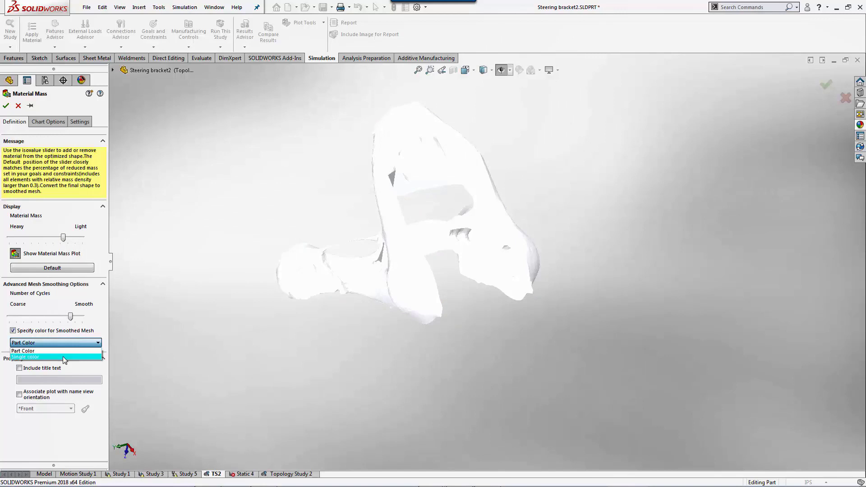
click(38, 357)
Step: Change the smoothed mesh's single color to the bright pink basic color
click(35, 356)
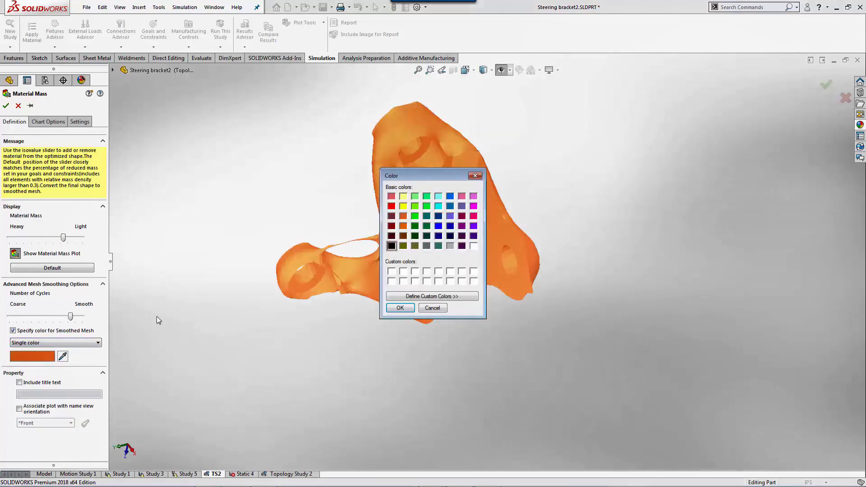
click(473, 208)
click(472, 216)
click(397, 308)
middle_drag(404, 323, 318, 293)
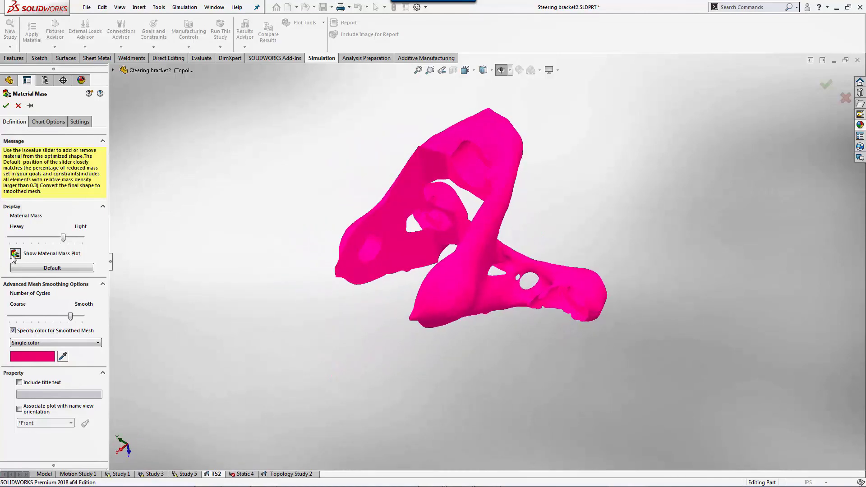
Step: Compare the material mass plot with the smoothed mesh, then apply the plot definition with the smoothed mesh shown
click(15, 253)
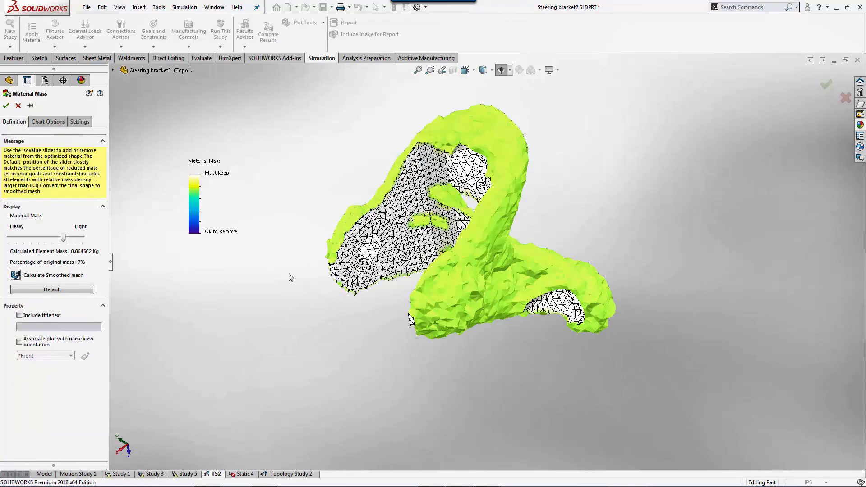
middle_drag(288, 273, 396, 299)
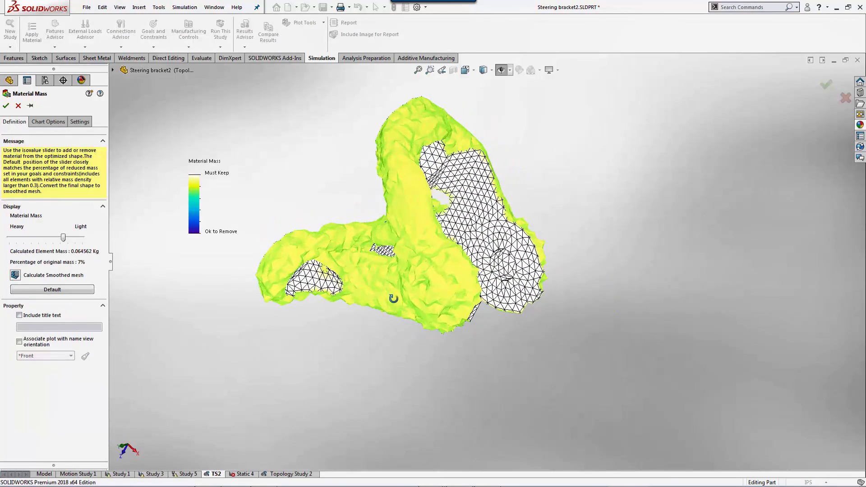
click(14, 275)
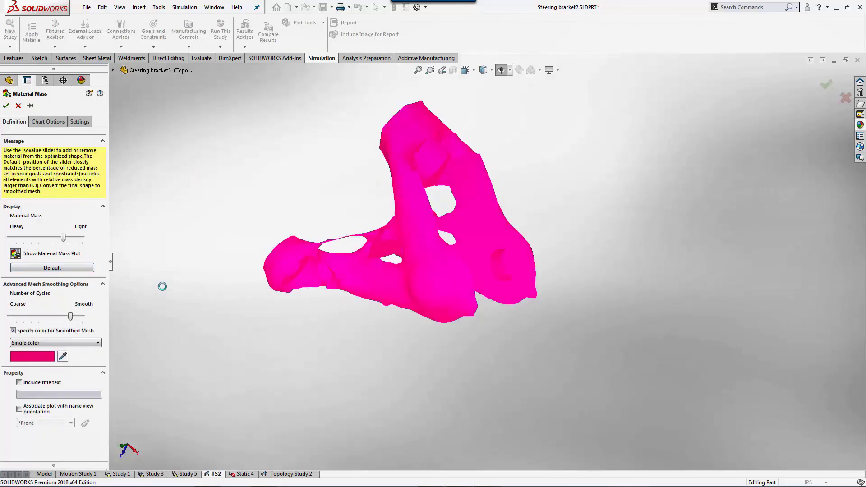
mouse_move(248, 296)
middle_down()
mouse_move(220, 257)
mouse_move(236, 308)
middle_up()
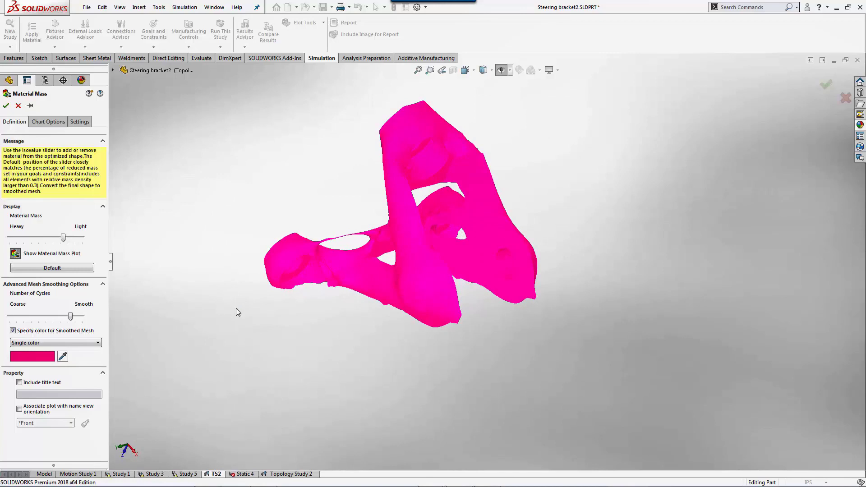
click(825, 85)
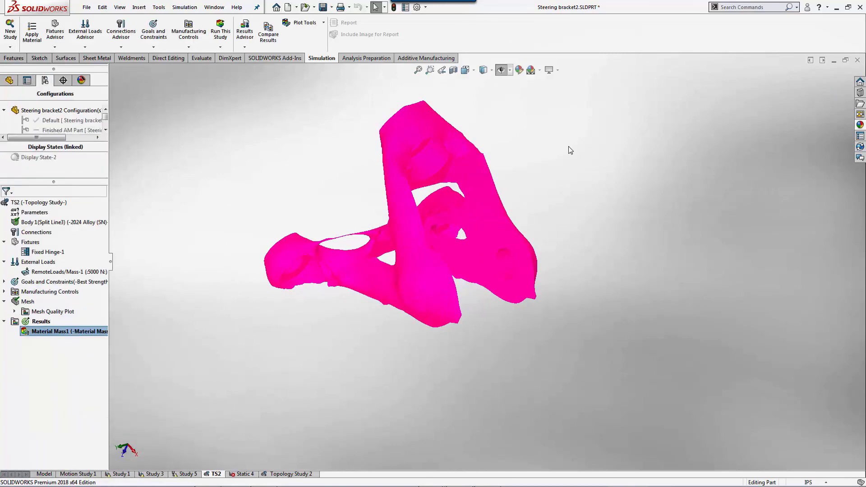
Step: Export the smoothed mesh into a new configuration named TS2_deformed_body and inspect the resulting body
right_click(67, 332)
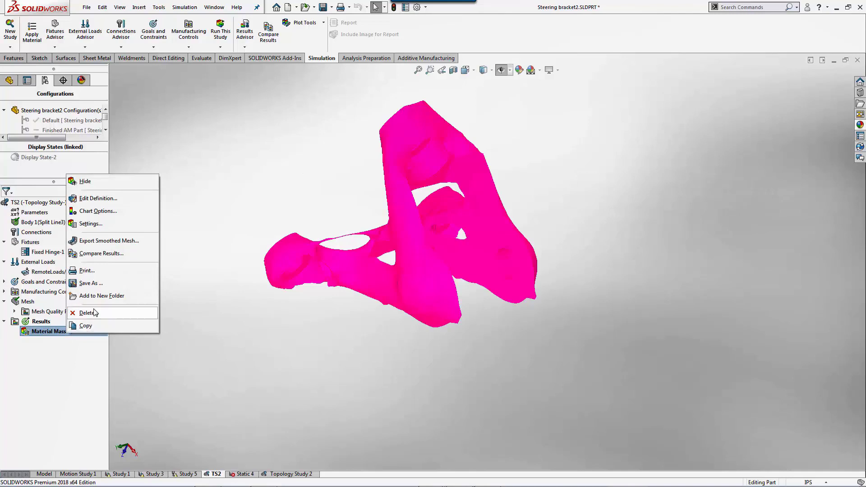
click(134, 241)
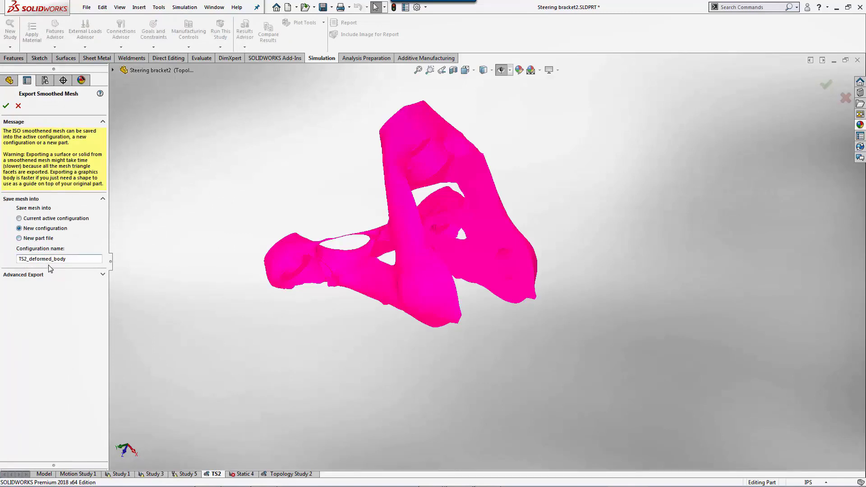
click(6, 105)
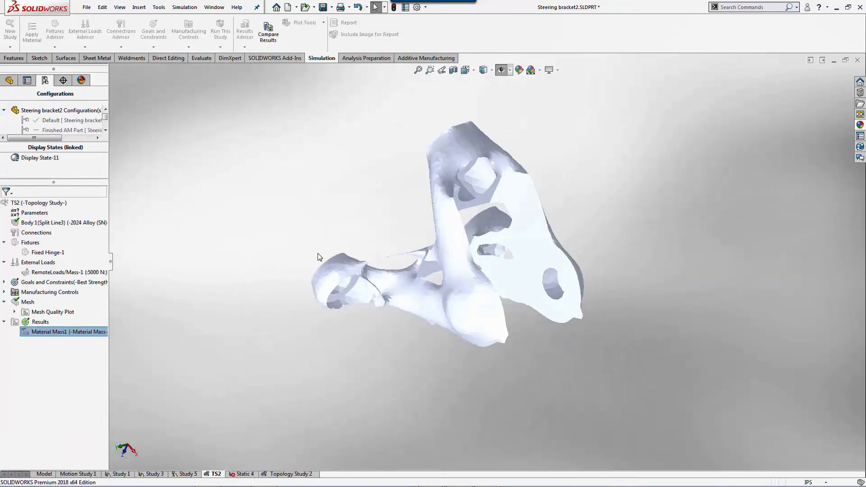
middle_drag(319, 258, 298, 297)
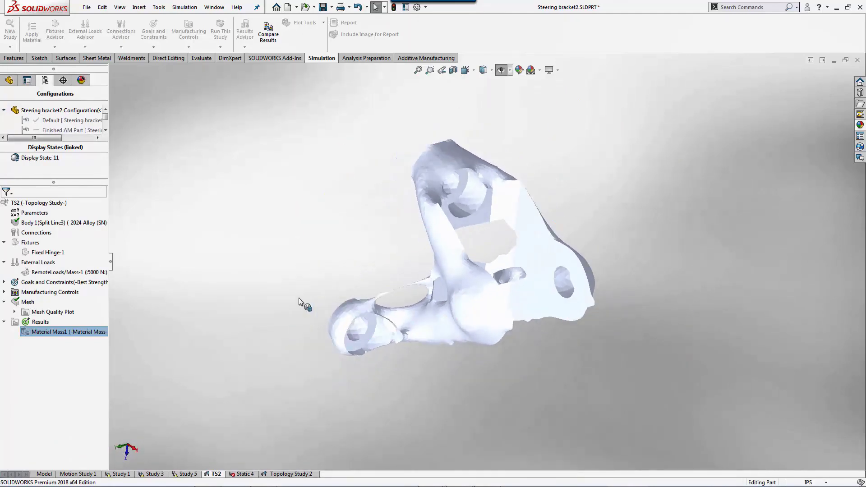
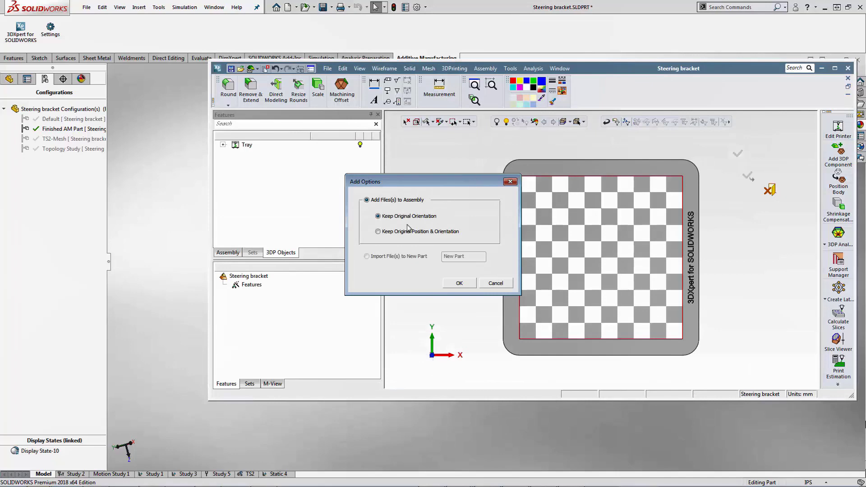
Step: Add the steering bracket to the 3DXpert print assembly with its original position and orientation, and inspect it on the tray in a maximized window
click(379, 231)
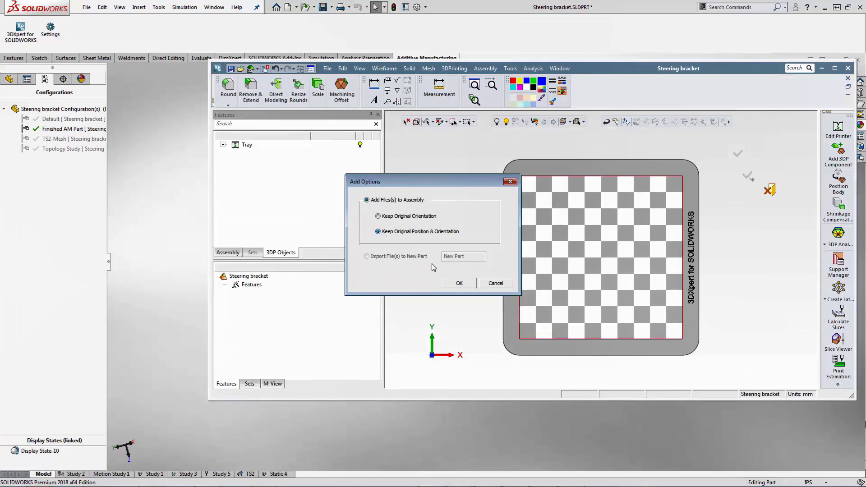
click(458, 283)
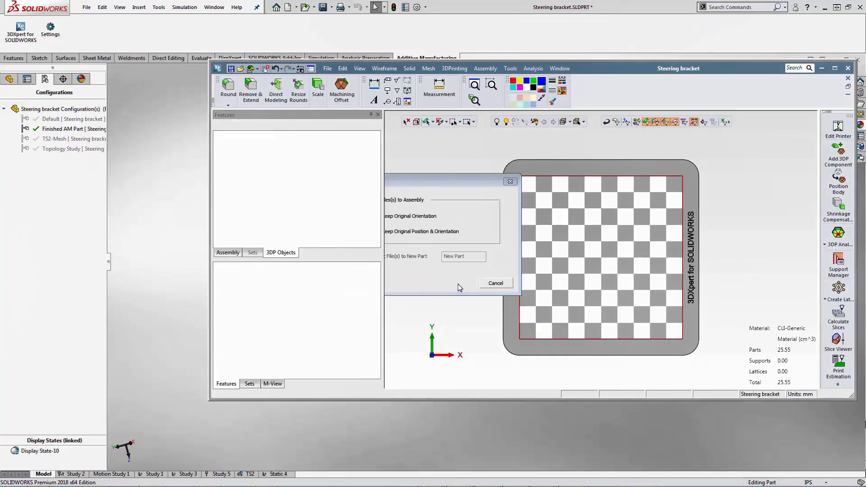
double_click(586, 72)
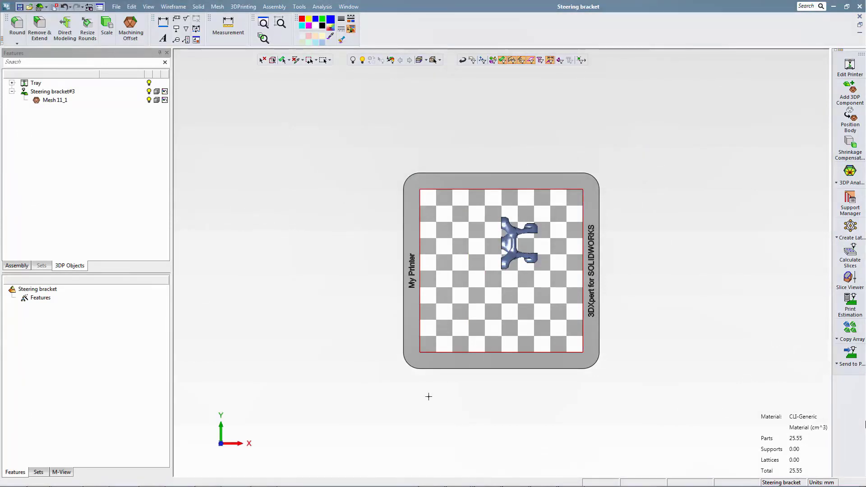
middle_drag(439, 360, 426, 272)
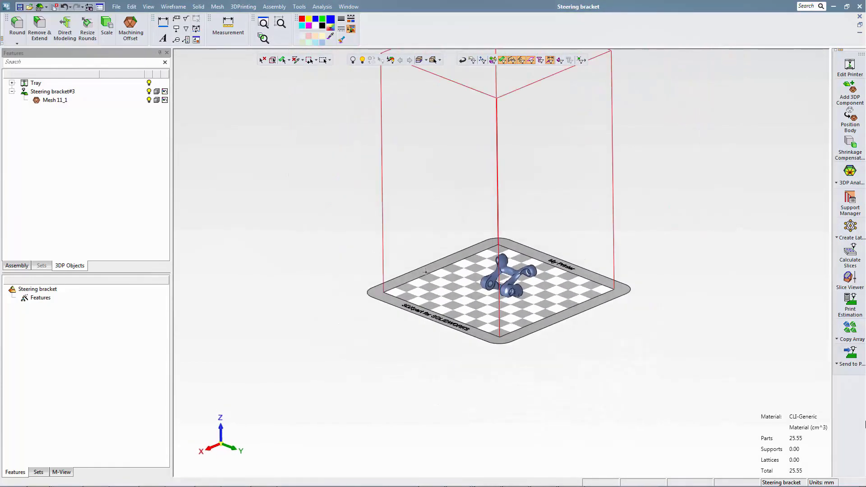
scroll(425, 272, down, 2)
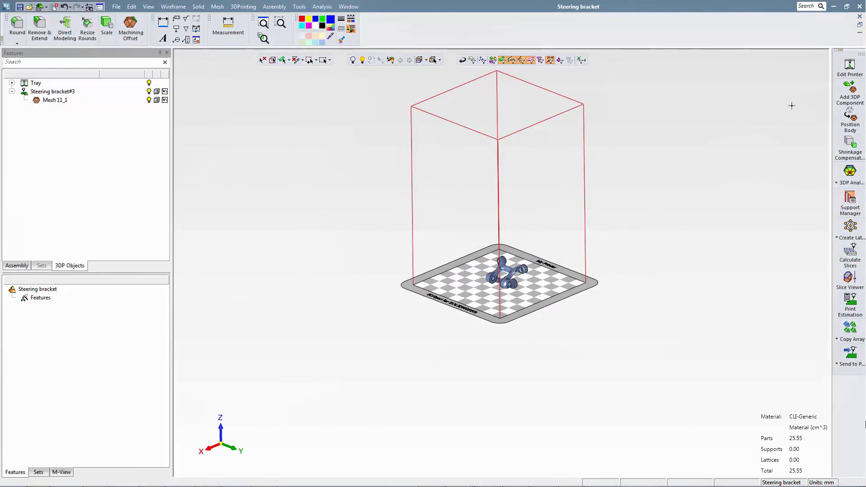
Step: Browse the available printer models in the printer settings and keep My Printer selected
click(853, 68)
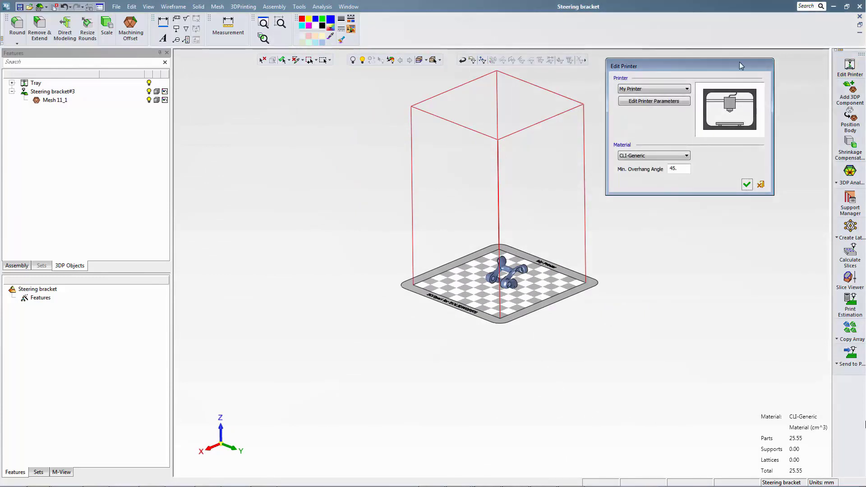
click(675, 89)
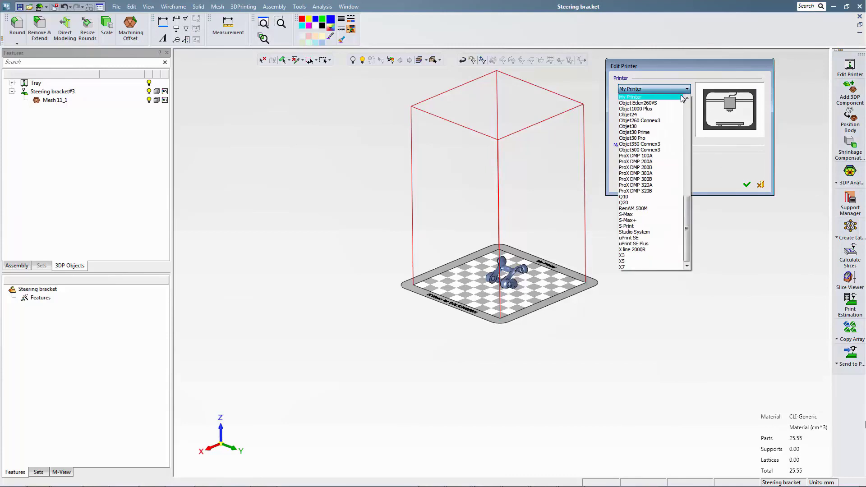
click(688, 109)
click(689, 112)
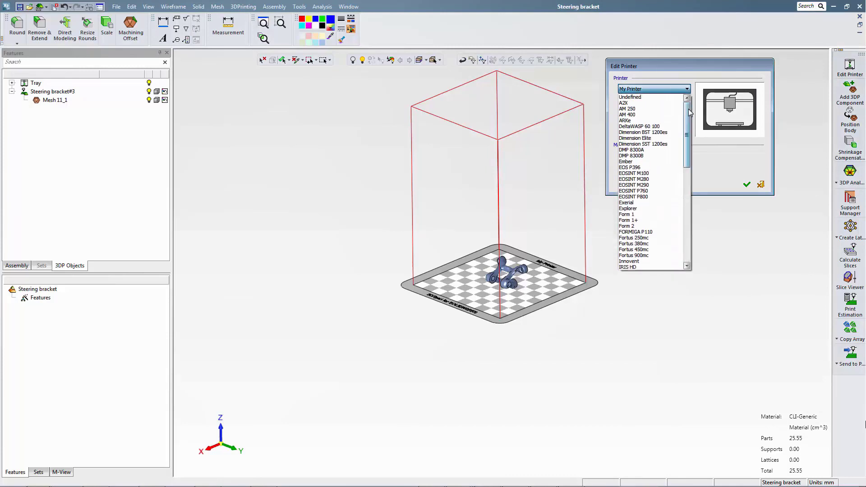
drag(689, 115, 680, 175)
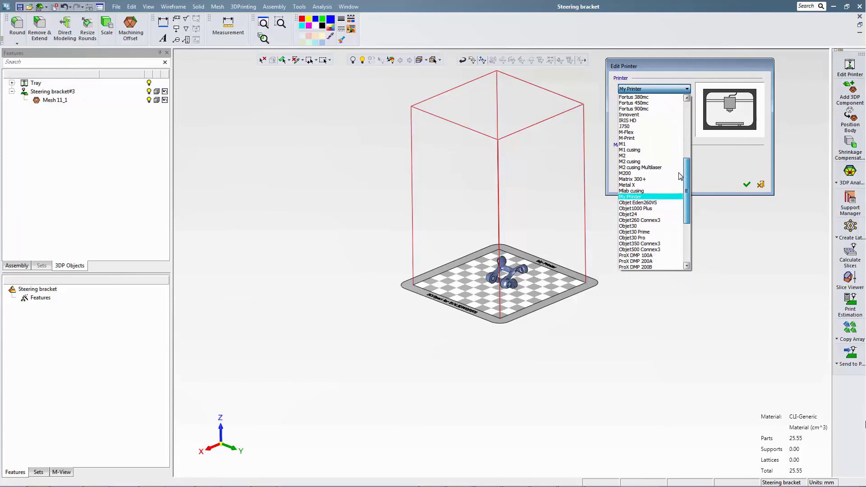
click(657, 196)
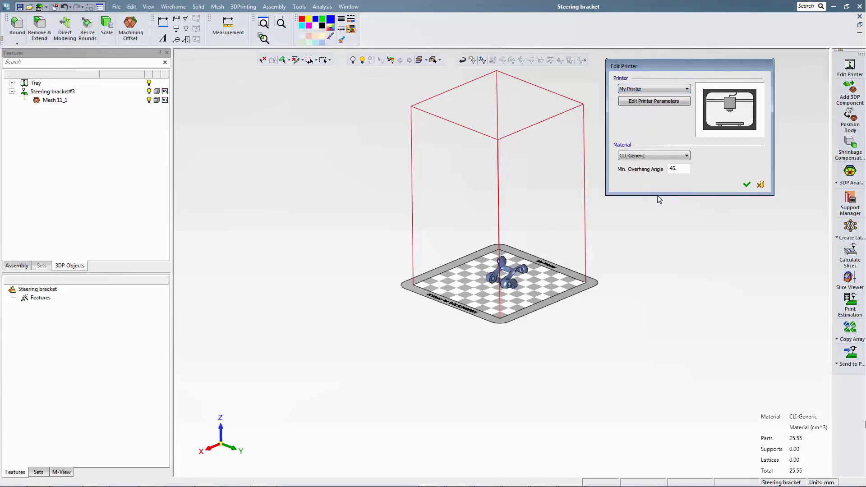
Step: Review My Printer's parameters and the available printing technologies, and accept the printer settings with the CLI-Generic material
click(674, 102)
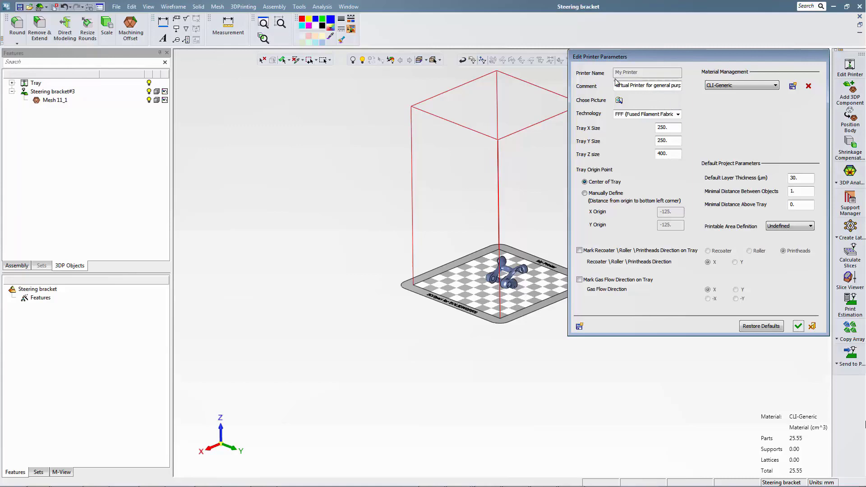
click(677, 114)
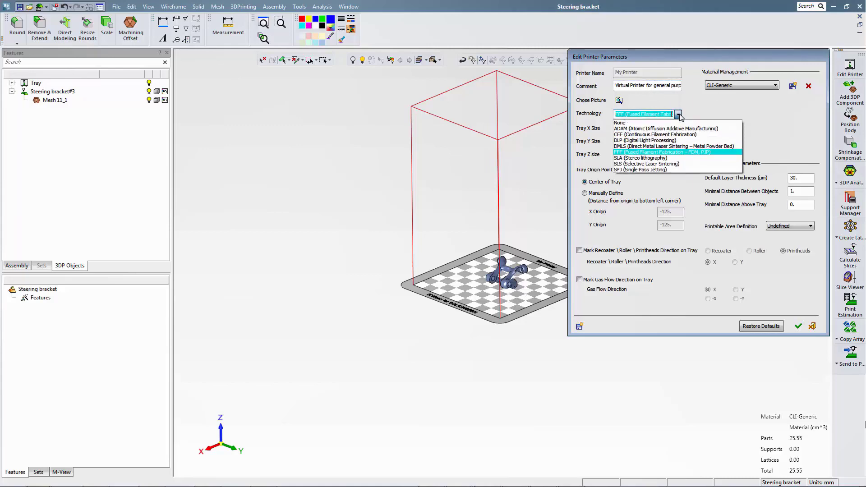
click(678, 115)
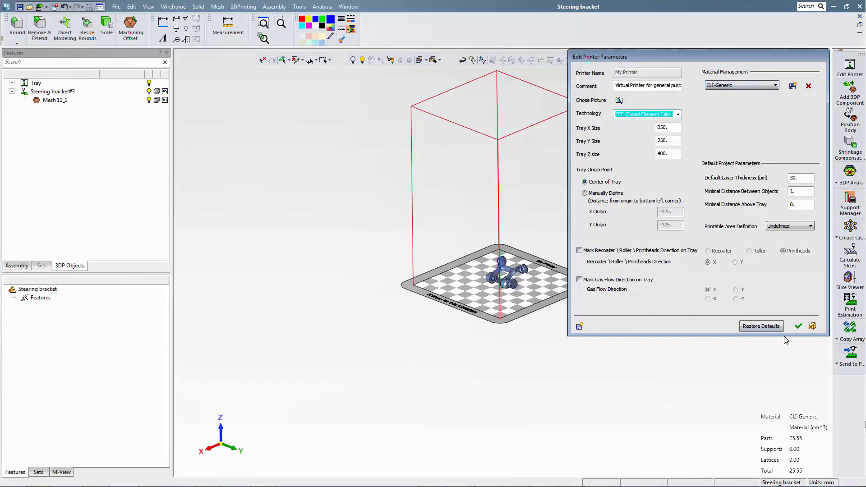
click(798, 326)
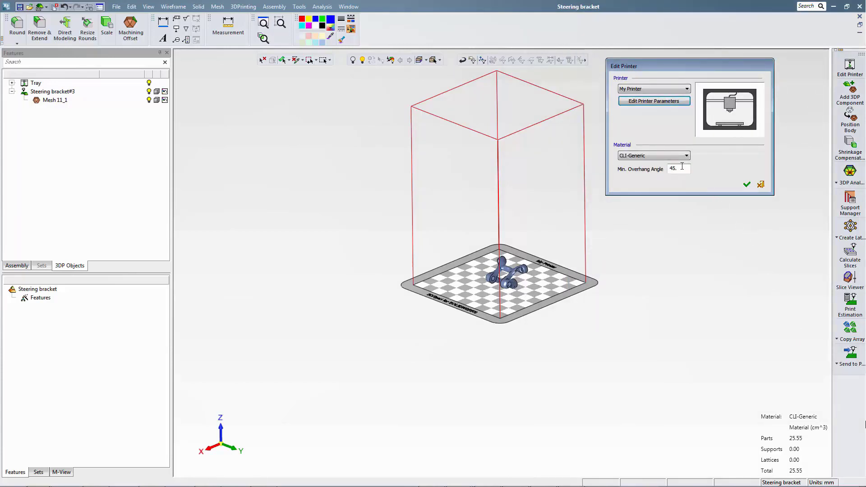
click(746, 185)
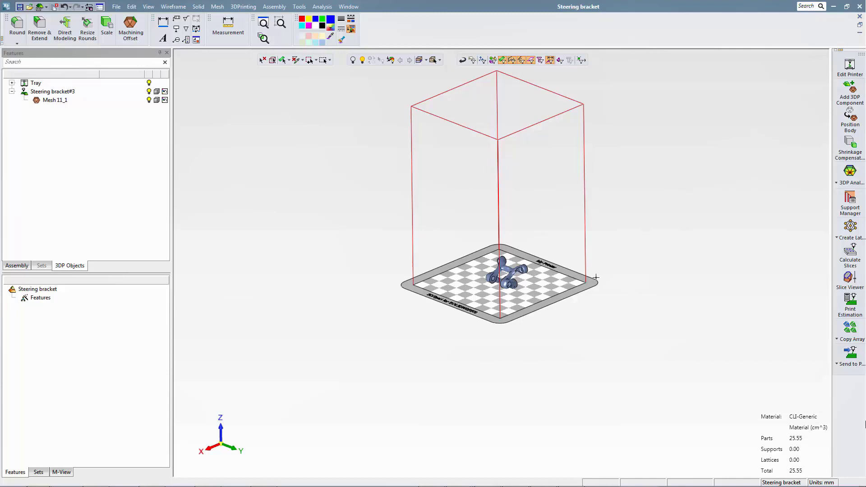
Step: Use Position Body to move the bracket over the tray and tilt it about -31 degrees around Y, and reset its orientation
scroll(528, 262, up, 5)
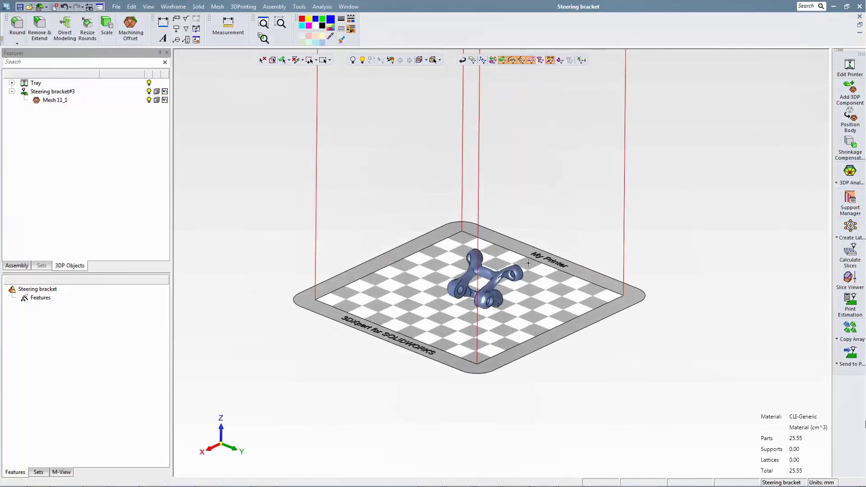
click(850, 120)
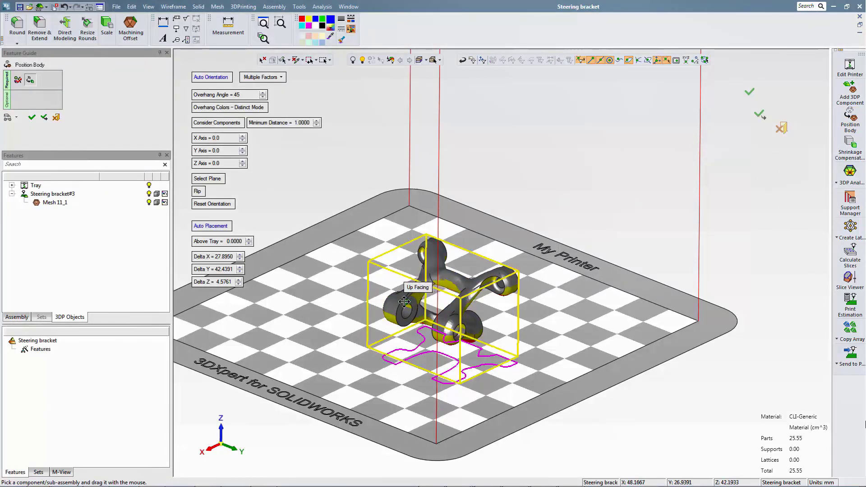
drag(404, 302, 445, 216)
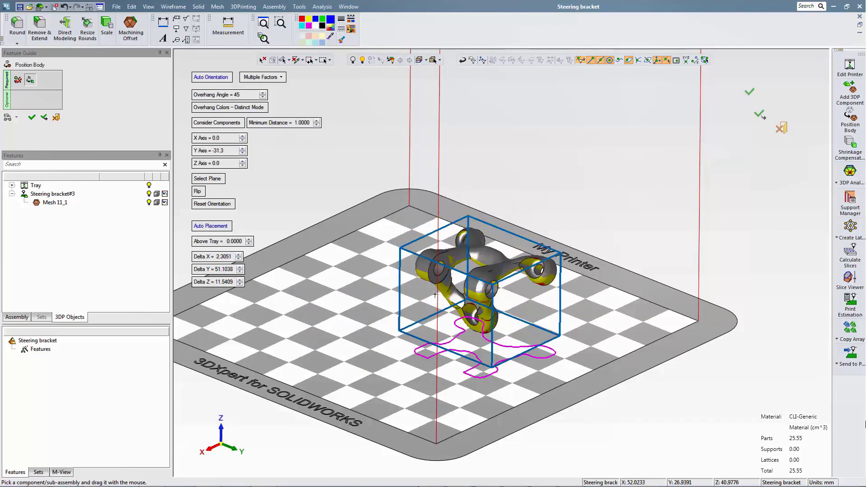
click(211, 204)
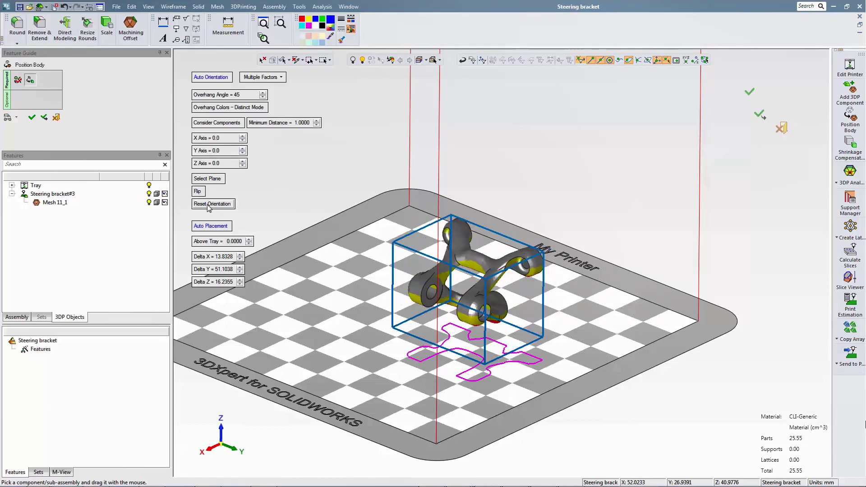
Step: Try an overhang angle of 80 degrees to compare the overhang coloring on the bracket
middle_drag(382, 321, 361, 328)
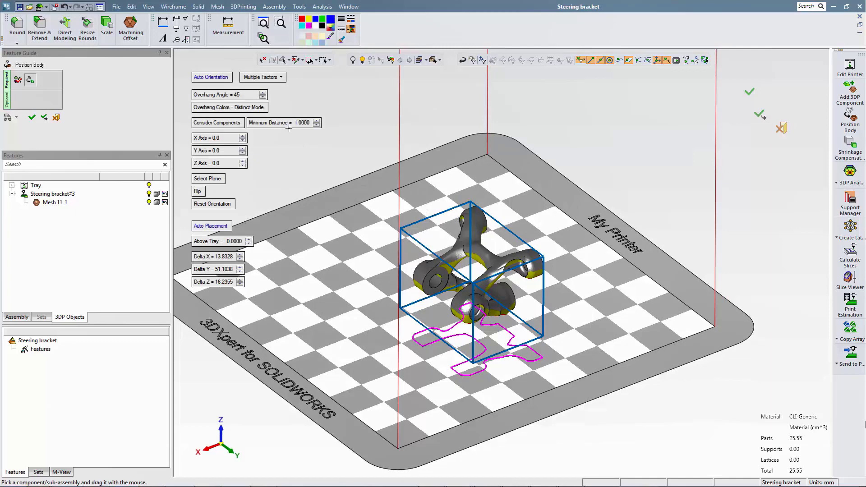
scroll(462, 317, up, 3)
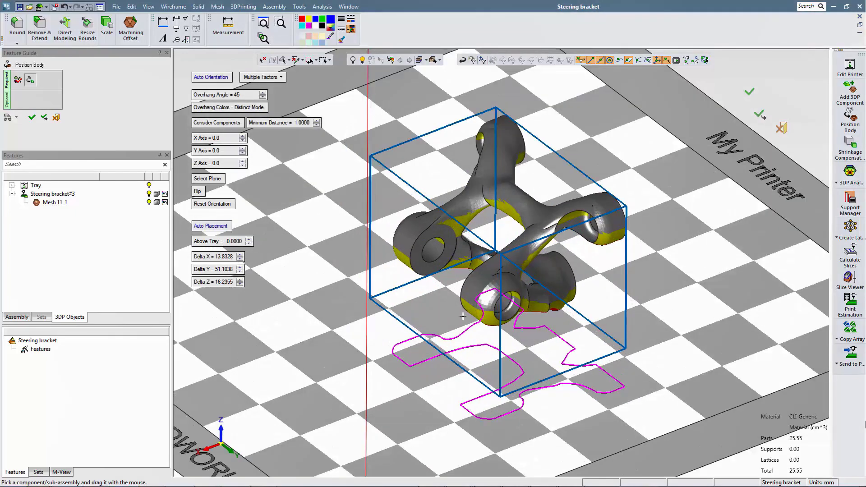
middle_drag(463, 316, 462, 307)
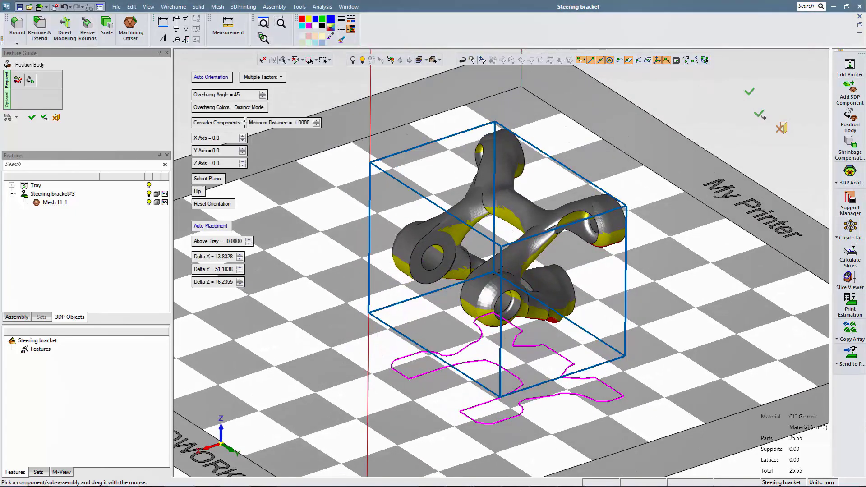
click(243, 94)
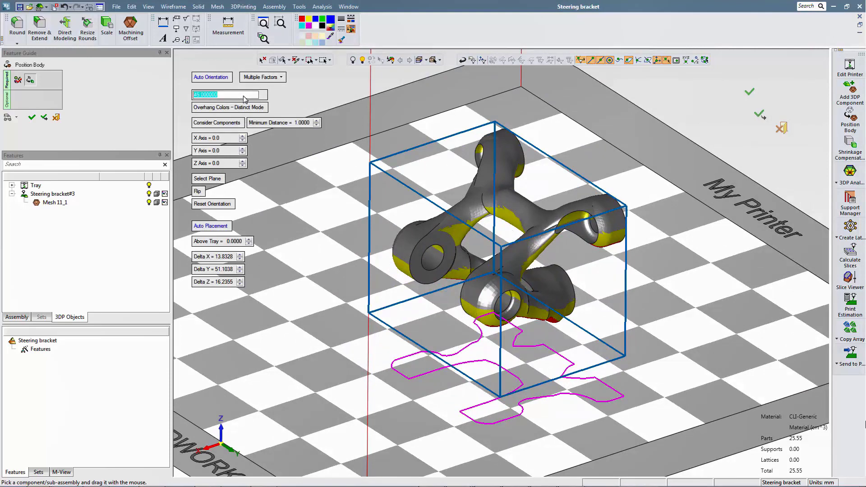
text(80)
key(Return)
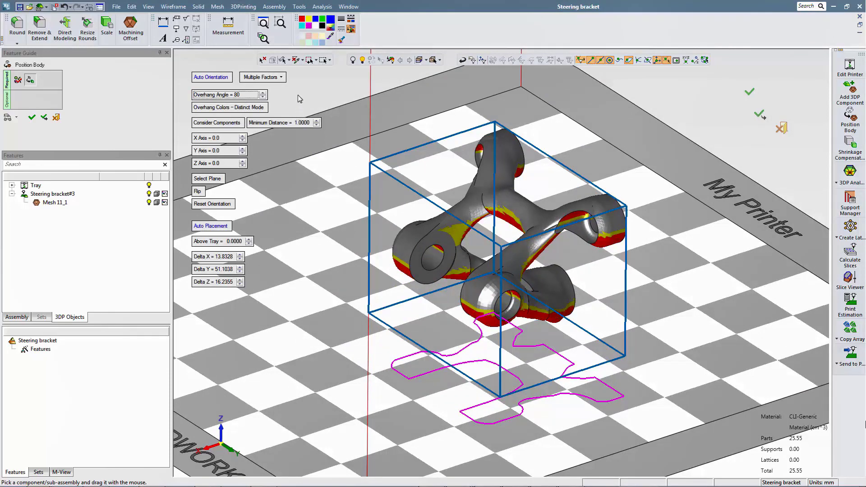
Step: Set the bracket's overhang angle to 42 degrees and examine the colored overhang regions
mouse_move(420, 305)
middle_down()
mouse_move(417, 275)
mouse_move(408, 310)
middle_up()
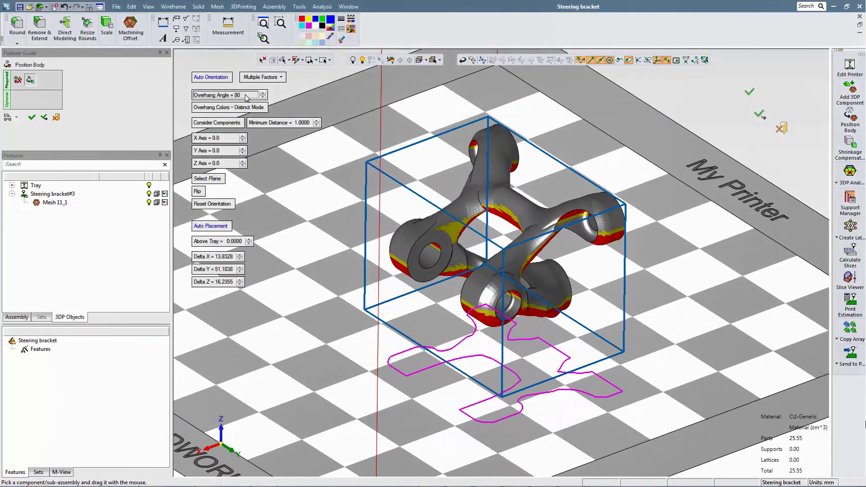
click(247, 95)
text(4)
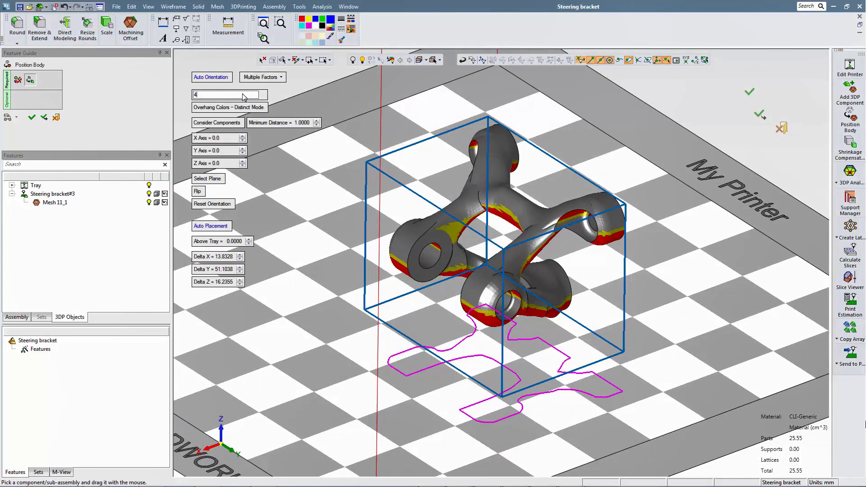
text(2)
key(Return)
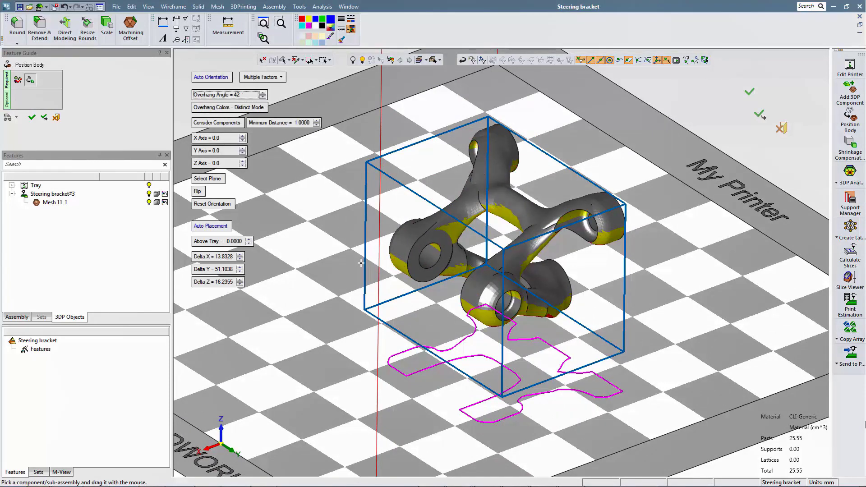
middle_drag(364, 268, 365, 270)
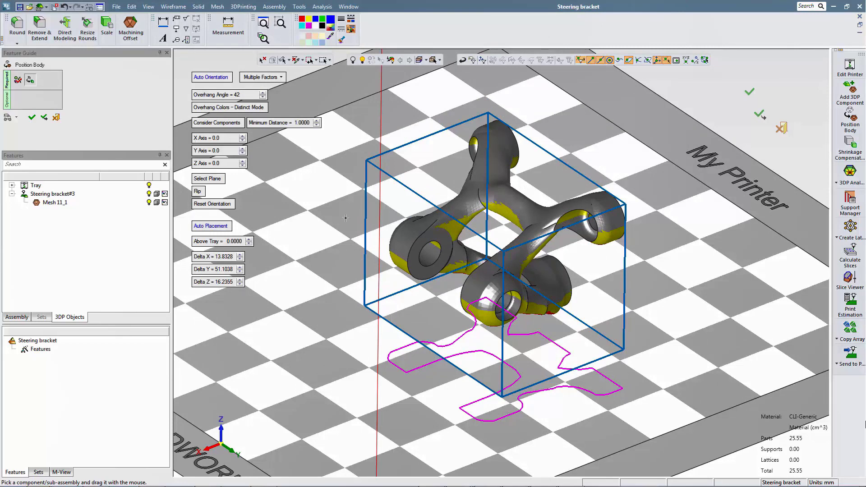
Step: Try automatically orienting the bracket with the Best Fit criterion
click(283, 77)
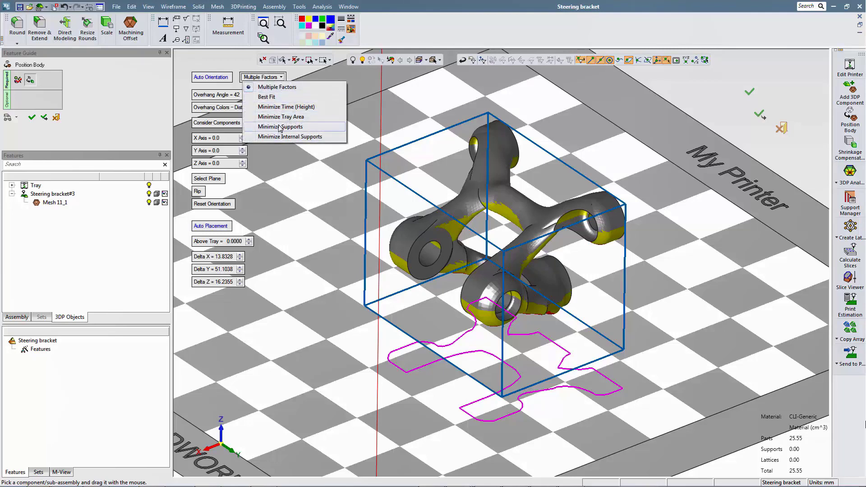
click(278, 99)
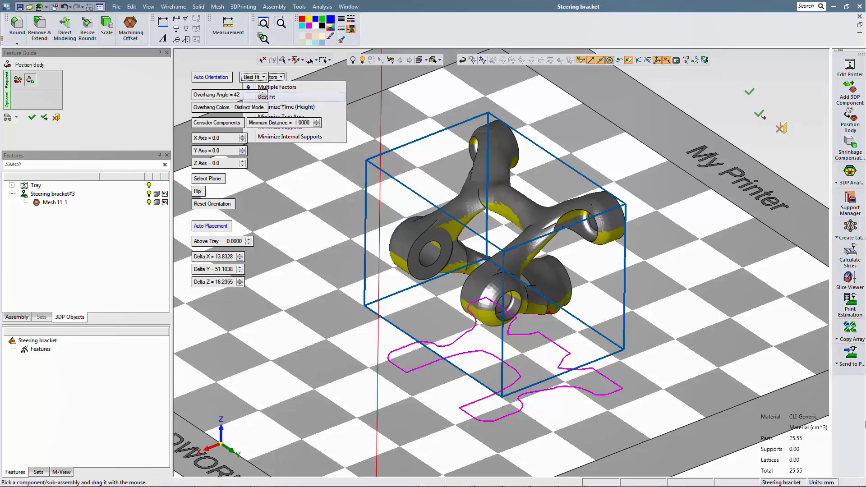
click(221, 77)
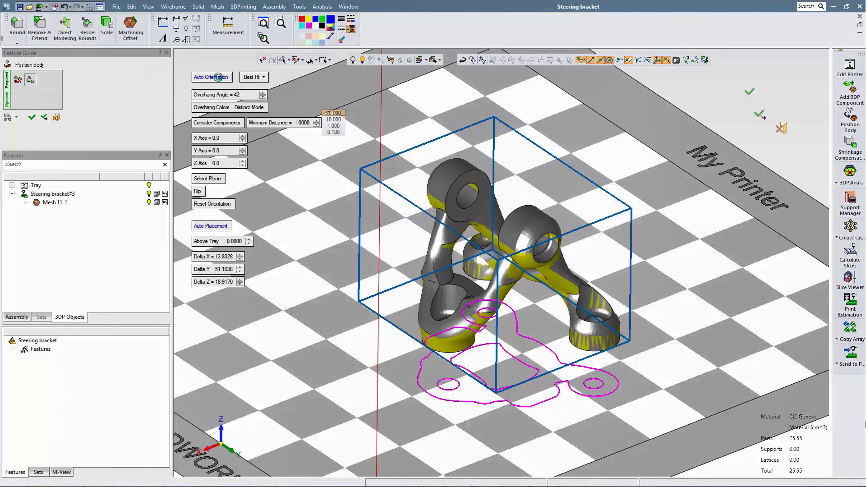
Step: Automatically orient the bracket with the Minimize Time (Height) criterion
click(264, 77)
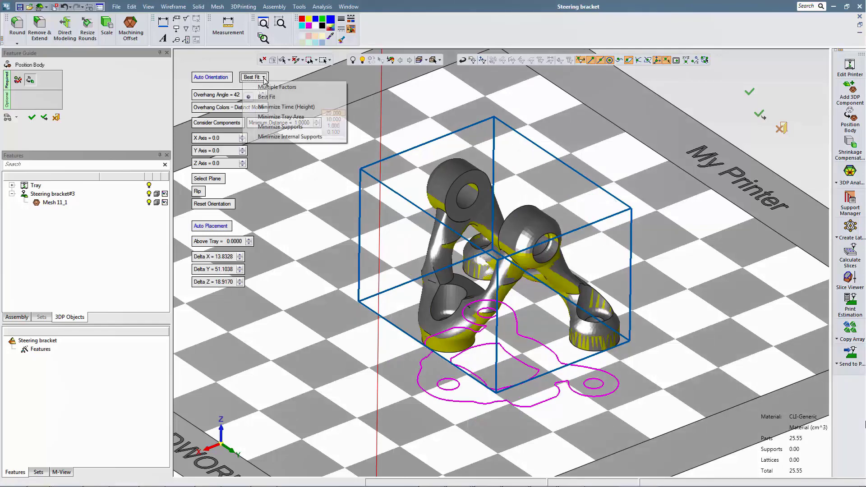
click(268, 107)
click(224, 79)
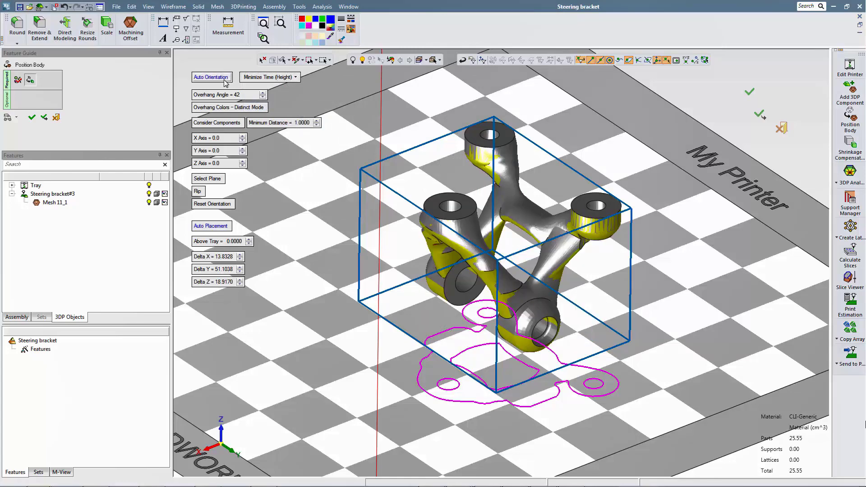
Step: Auto-orient the bracket using Multiple Factors, compare the candidate orientations, and choose the one optimized for Internal Supports
click(286, 79)
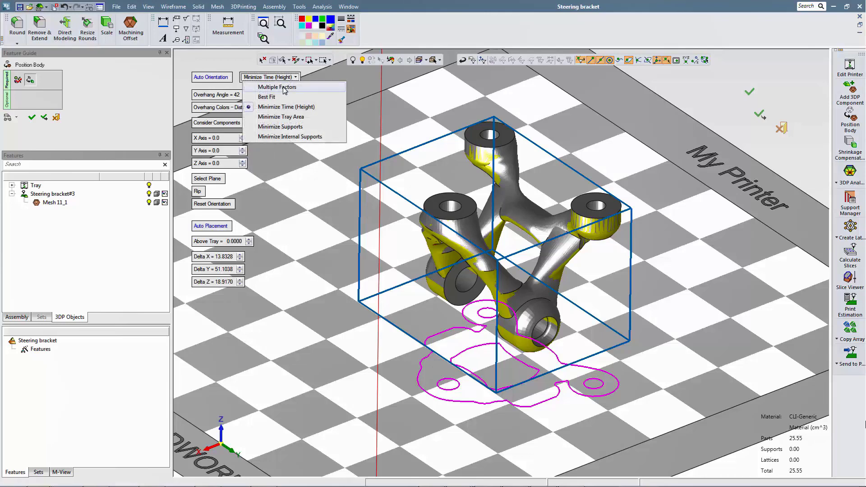
click(284, 88)
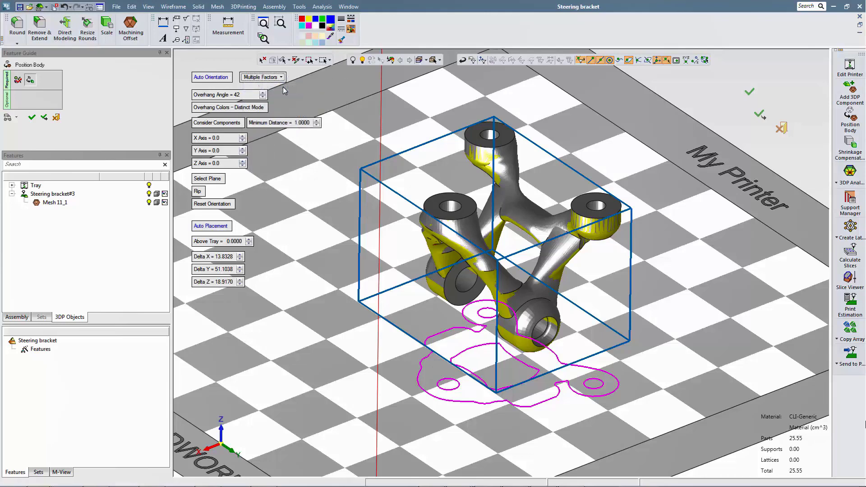
click(219, 78)
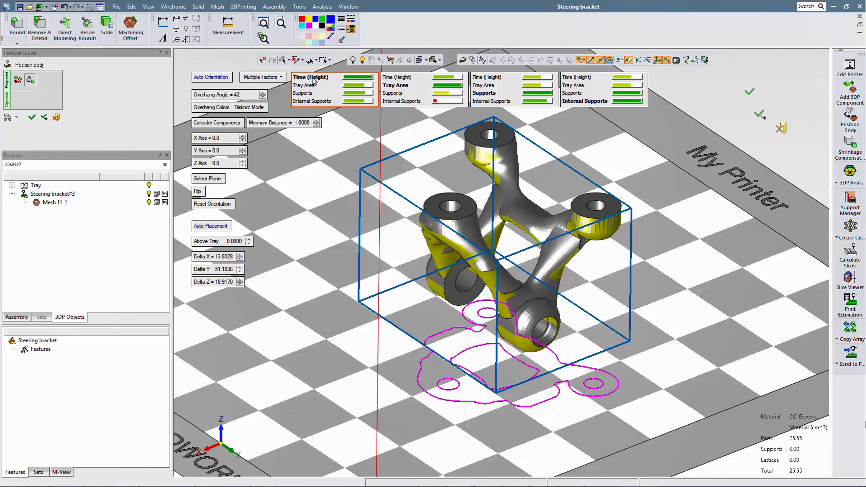
click(415, 91)
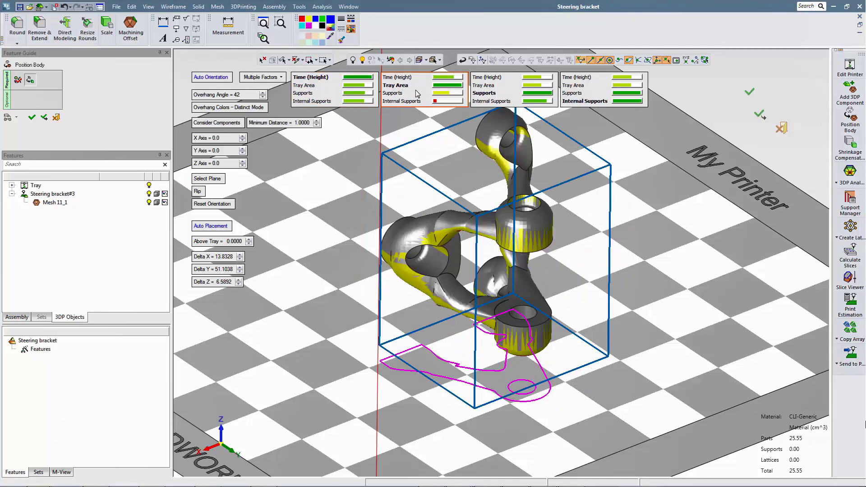
click(507, 94)
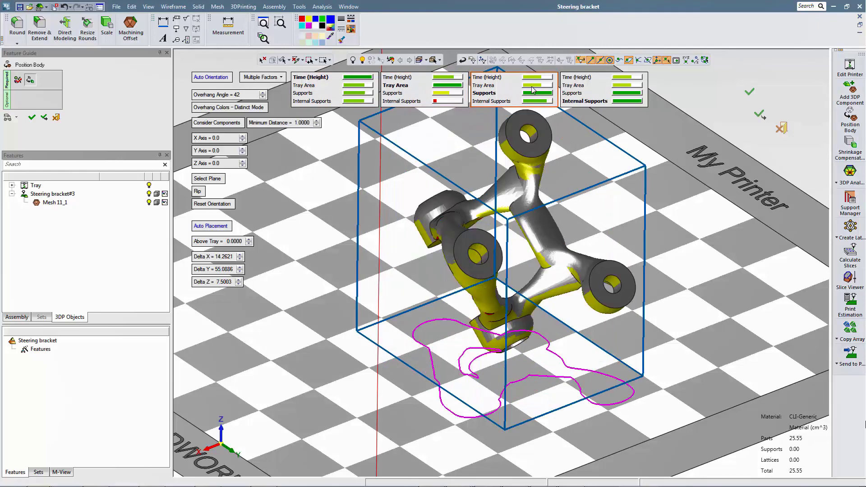
click(605, 102)
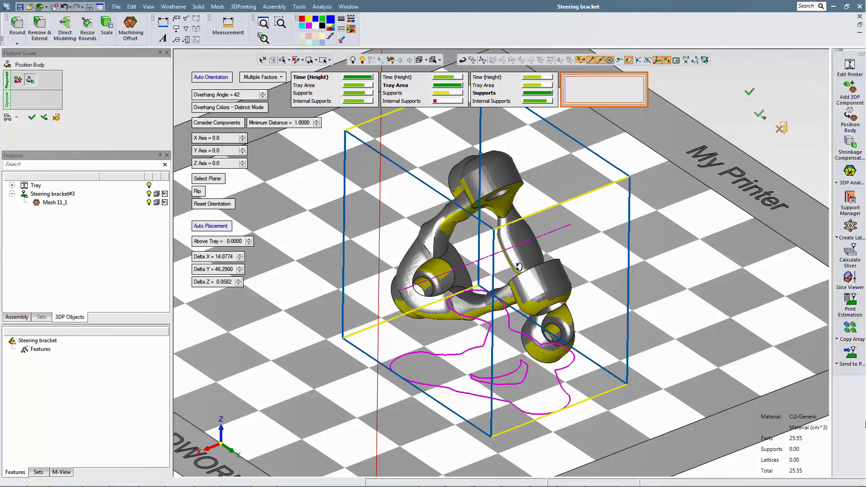
Step: Raise the bracket 10 mm above the tray and accept its new position and orientation
middle_drag(544, 239, 568, 273)
scroll(392, 384, down, 3)
middle_drag(388, 391, 371, 386)
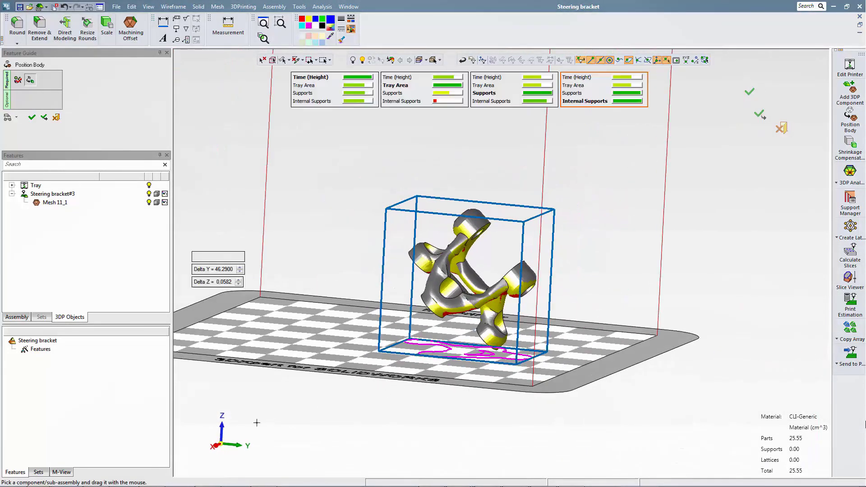
click(213, 446)
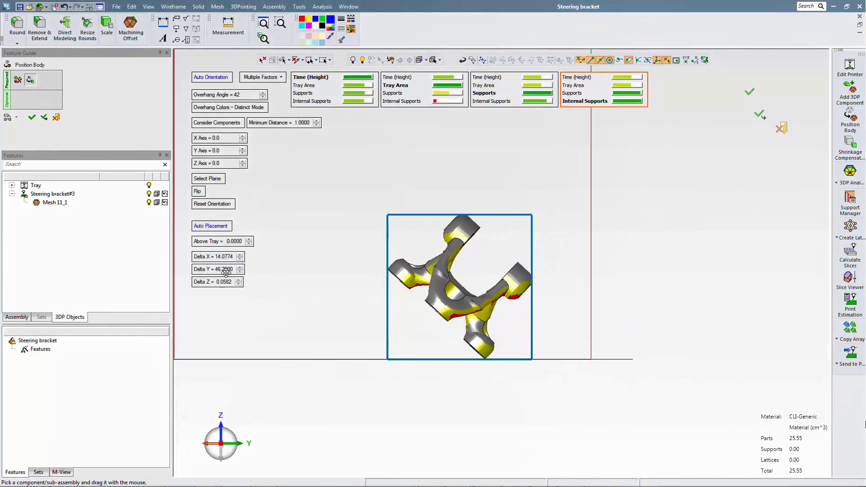
click(231, 242)
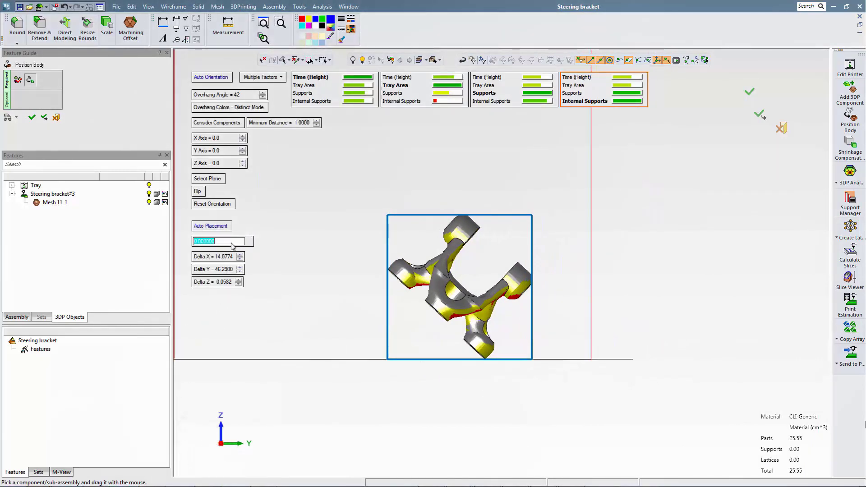
text(10)
key(Return)
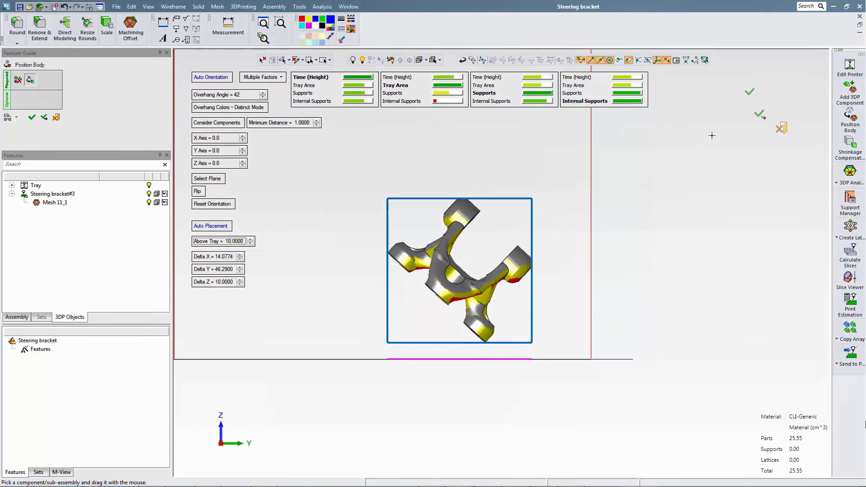
click(749, 92)
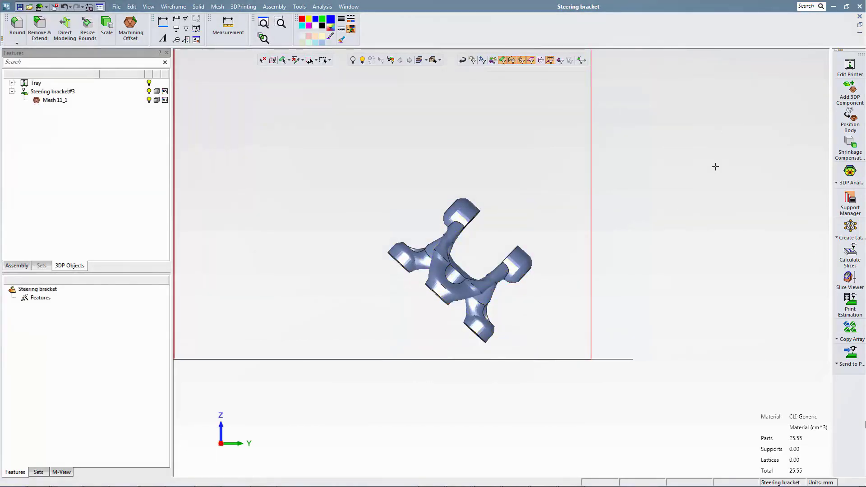
middle_drag(547, 266, 480, 299)
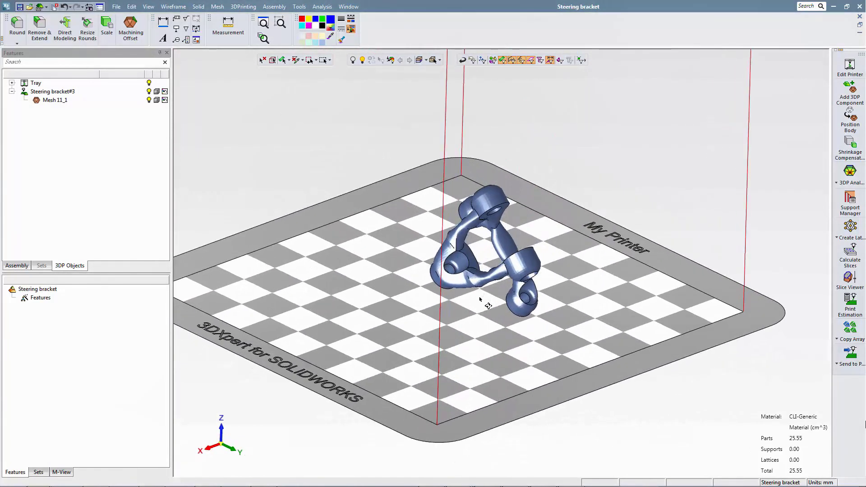
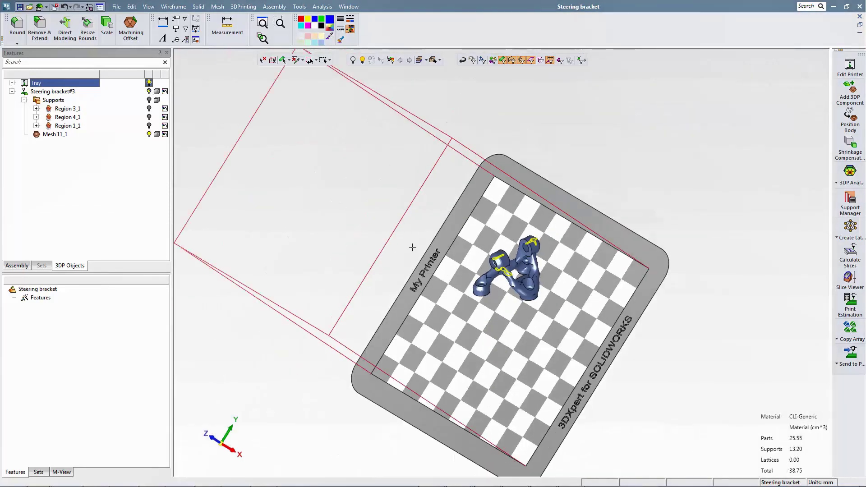
Step: Calculate the slices for the bracket and its supports in CLI format with a 30 µm layer thickness
middle_drag(428, 201, 502, 154)
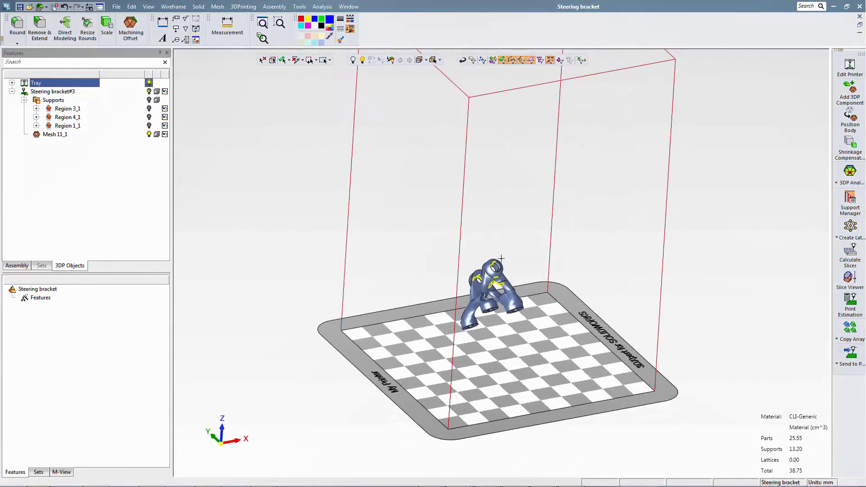
scroll(505, 257, up, 5)
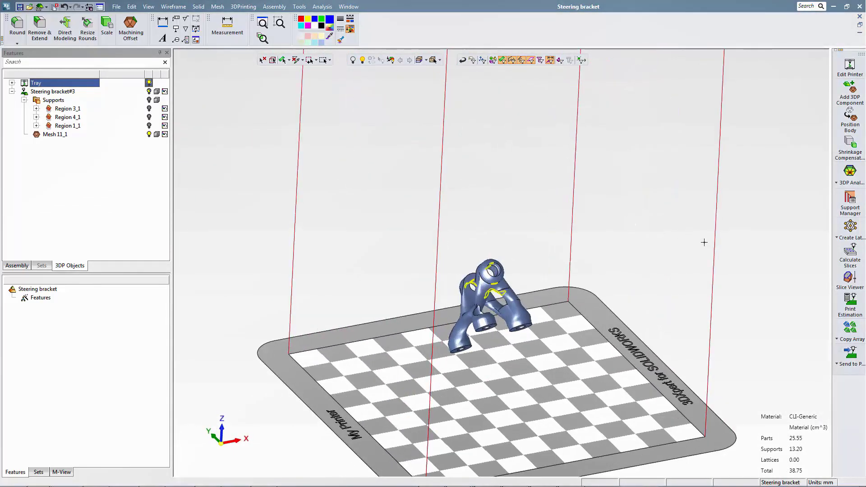
click(851, 257)
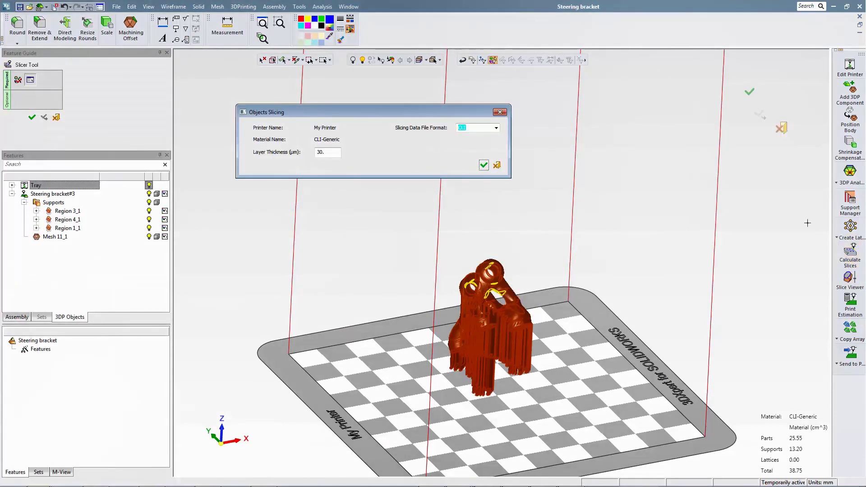
drag(334, 112, 335, 121)
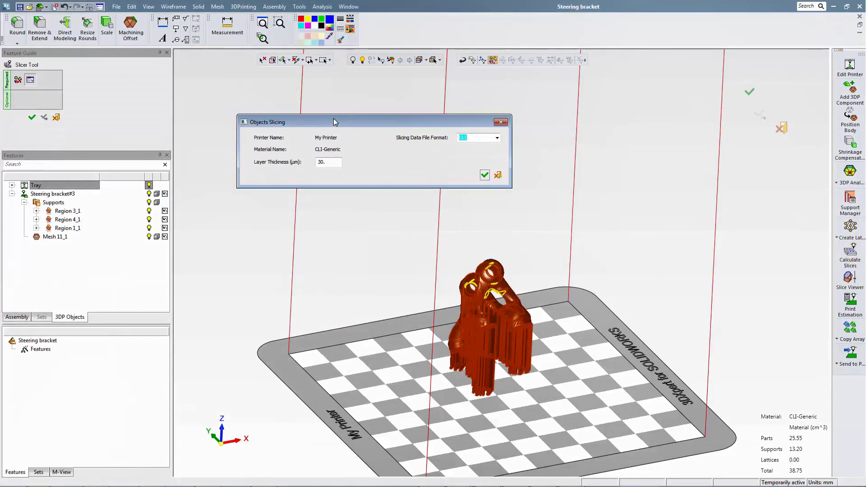
click(486, 176)
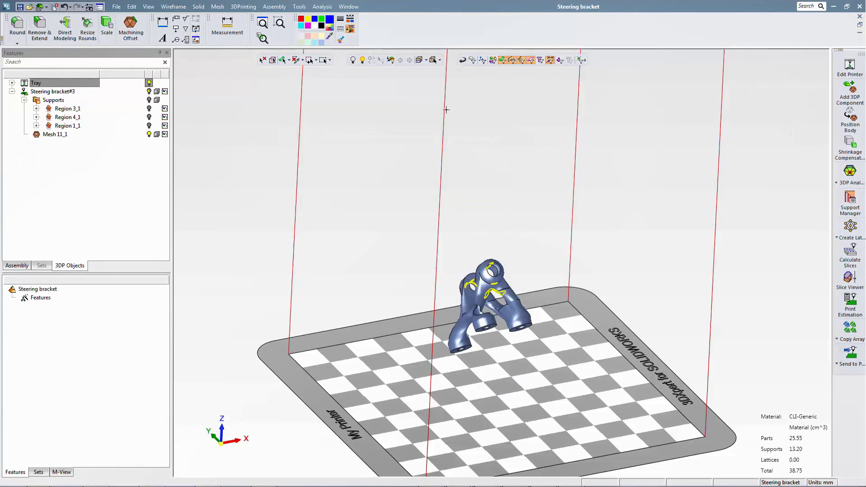
Step: Open the slice viewer and examine the bracket's build layers from the first up to layer 1563
click(847, 277)
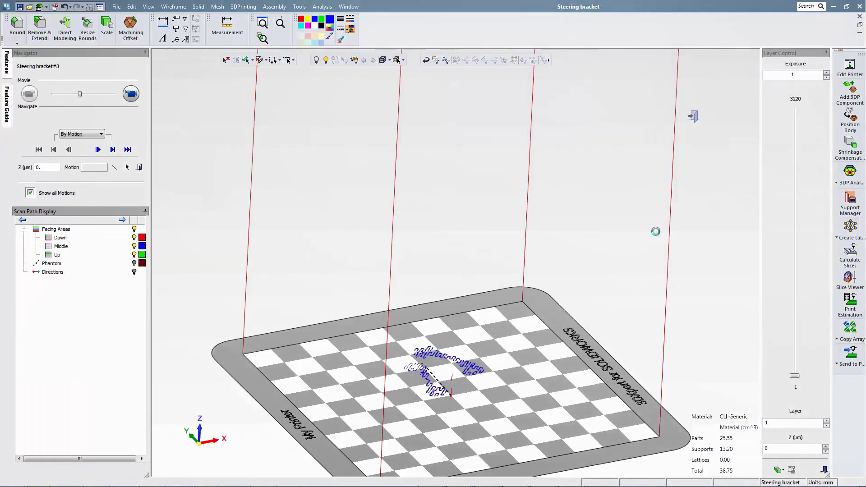
scroll(486, 333, up, 5)
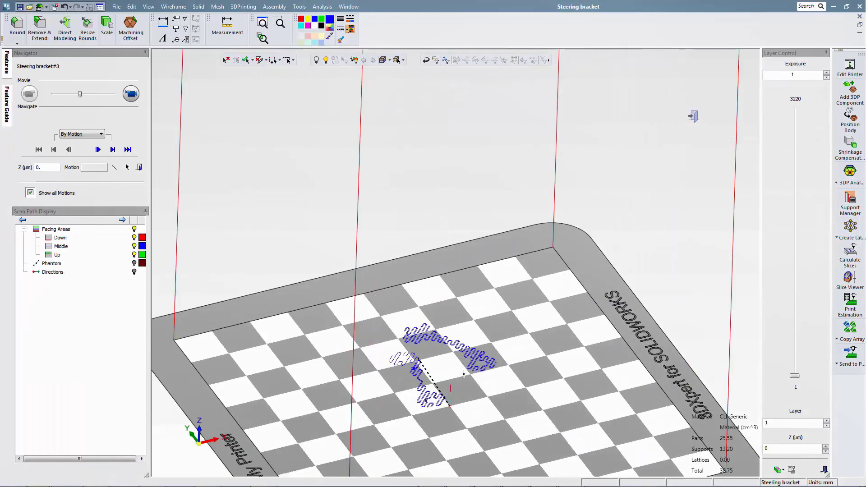
scroll(467, 351, down, 1)
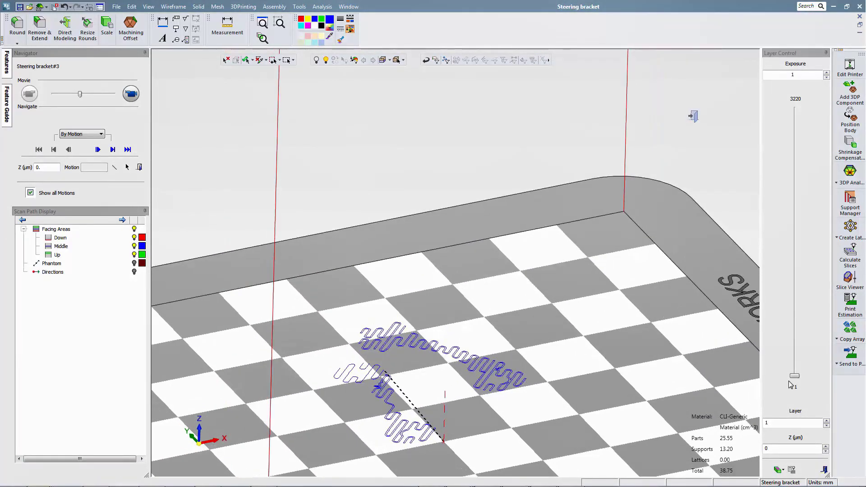
drag(794, 374, 795, 310)
scroll(792, 290, up, 5)
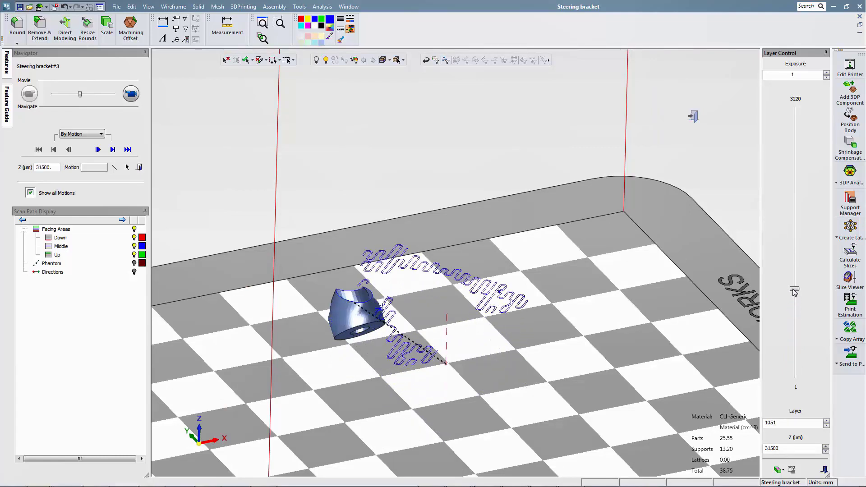
scroll(793, 290, up, 4)
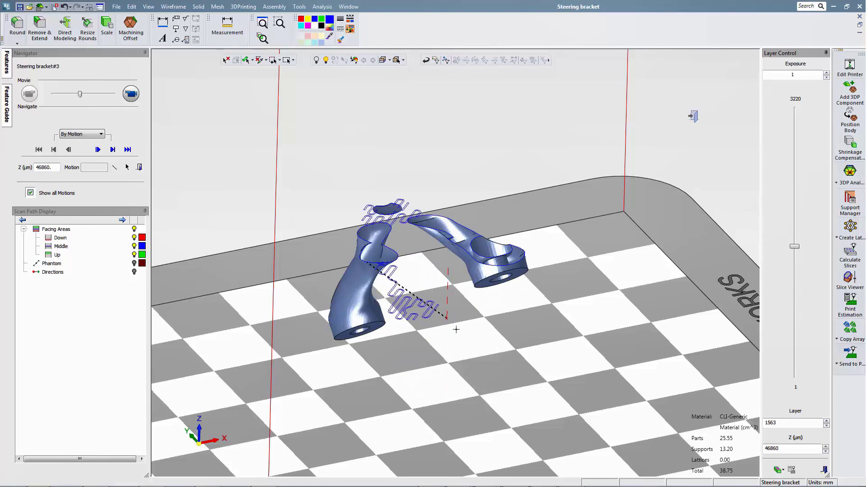
Step: Step through the layers to layer 1819, then play and pause the scan path animation
middle_drag(456, 329, 469, 299)
scroll(459, 289, up, 4)
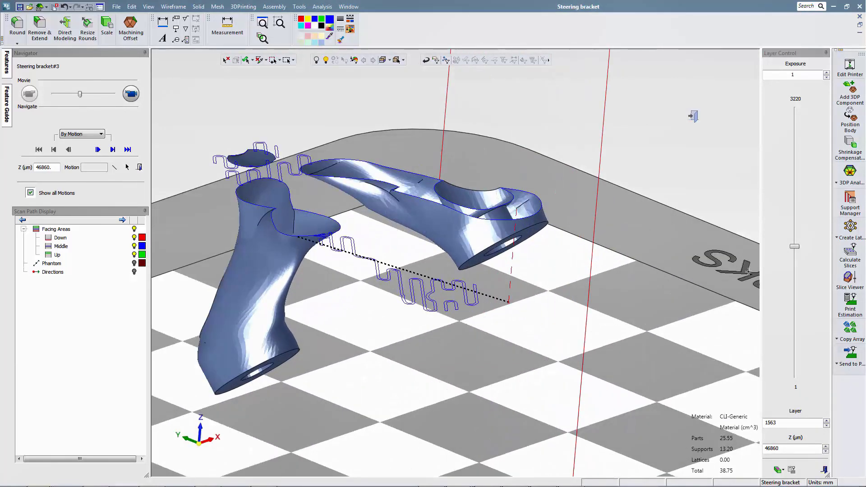
scroll(791, 247, up, 3)
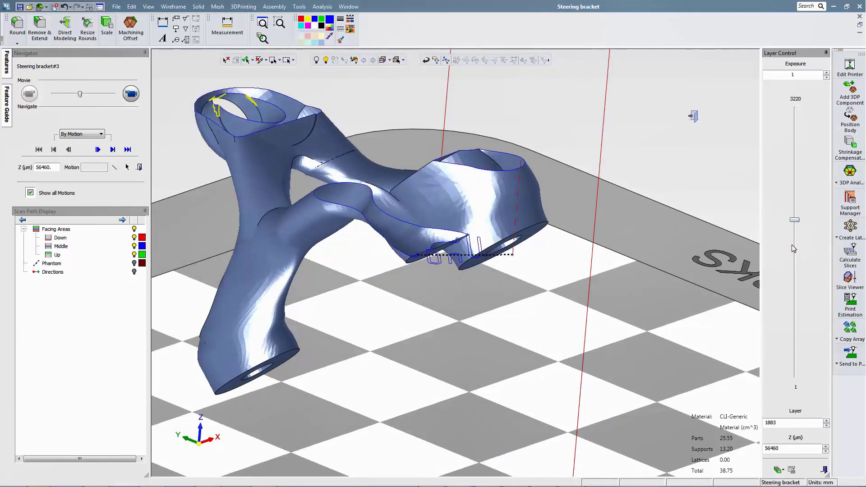
scroll(793, 248, down, 1)
click(131, 95)
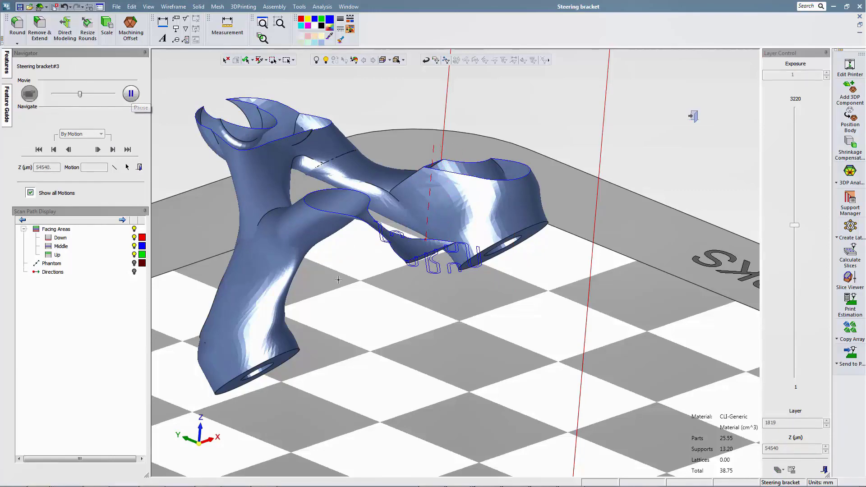
middle_drag(363, 286, 324, 282)
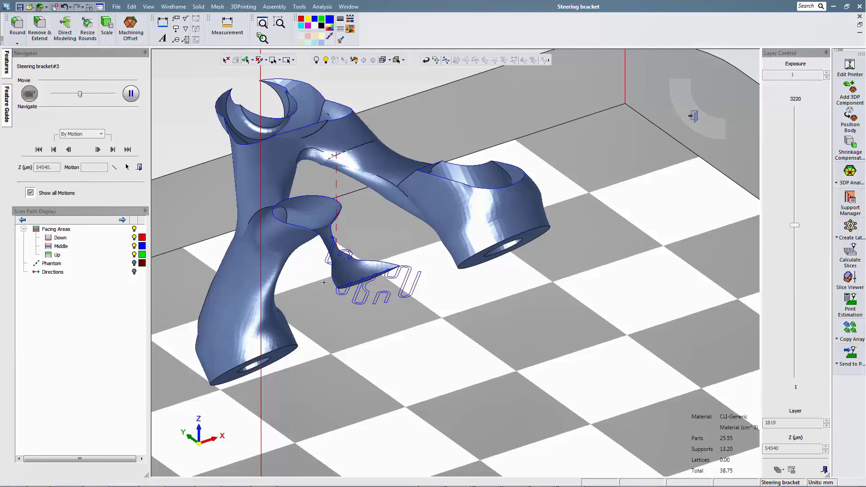
click(130, 94)
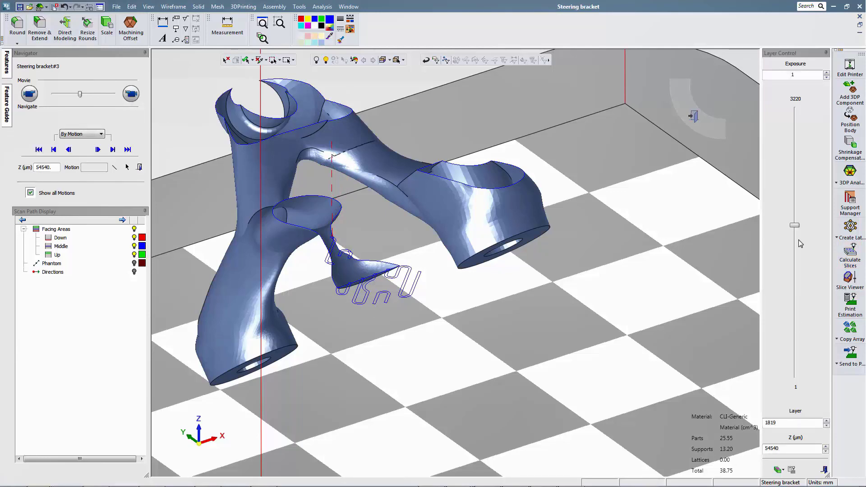
Step: Examine the upper layers through layer 2885 toward the top of the part, and close the slice viewer
drag(795, 224, 797, 139)
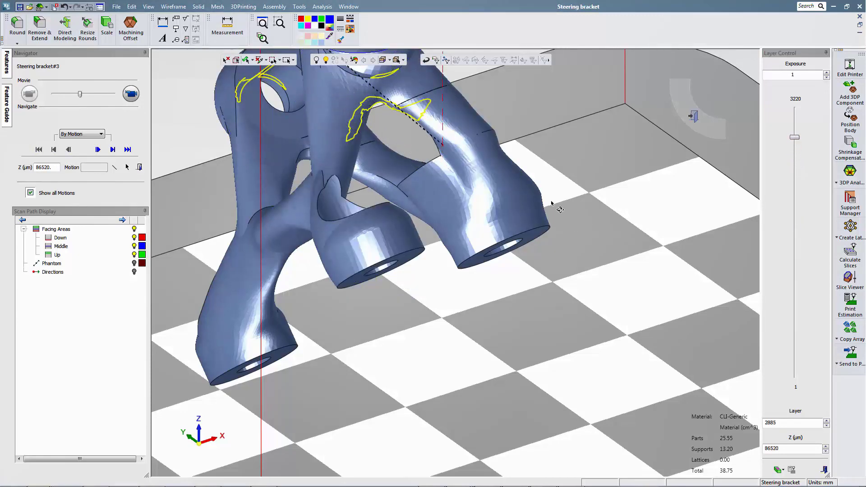
middle_drag(550, 204, 654, 250)
scroll(529, 227, down, 5)
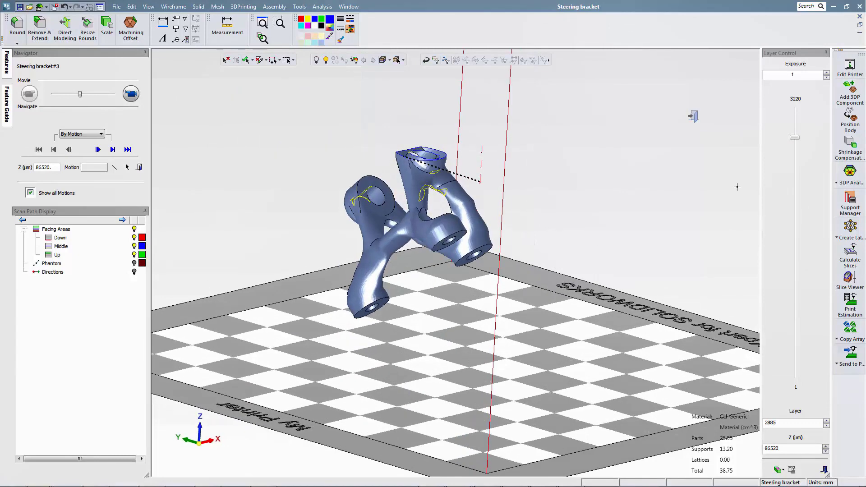
drag(798, 141, 798, 105)
click(693, 116)
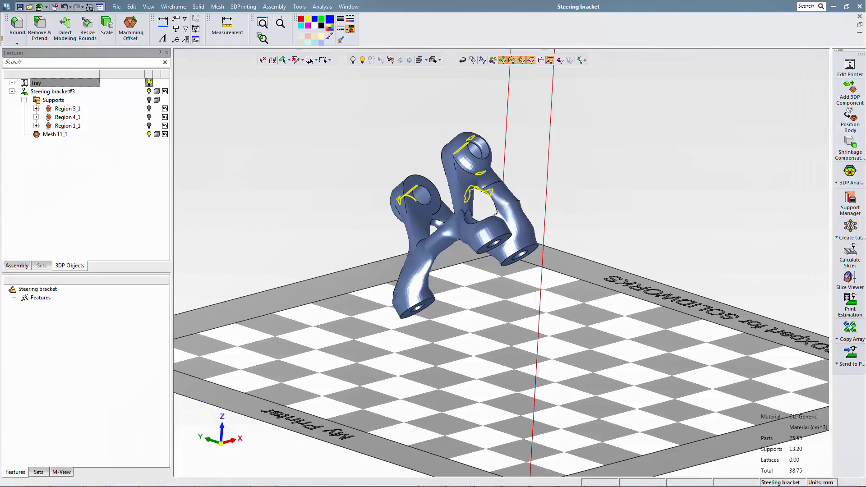
Step: Show all of the bracket's support structures together with the part on the tray
middle_drag(374, 305, 492, 319)
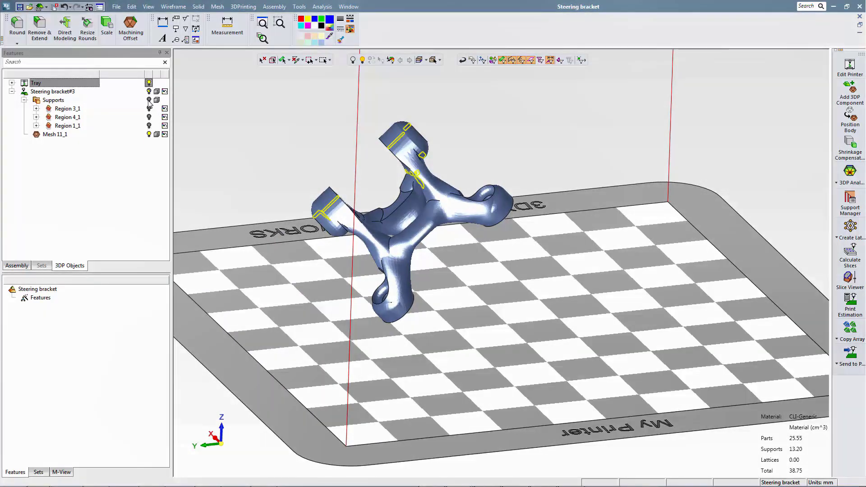
click(149, 100)
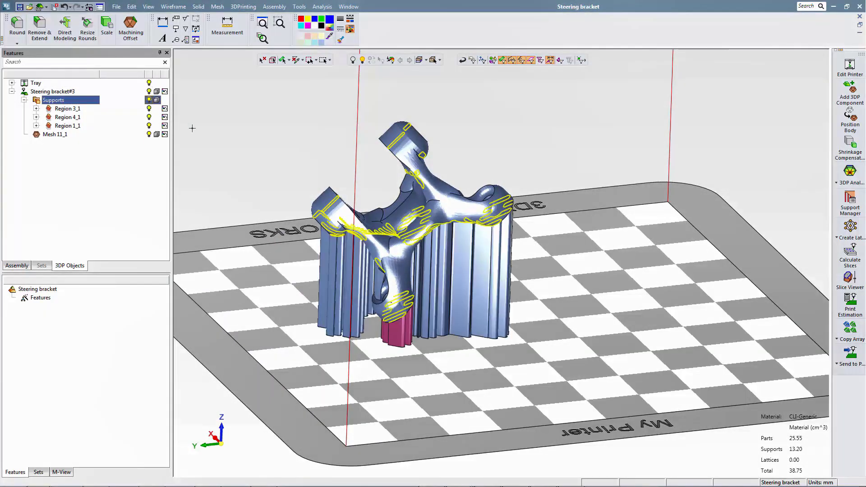
middle_drag(286, 190, 285, 201)
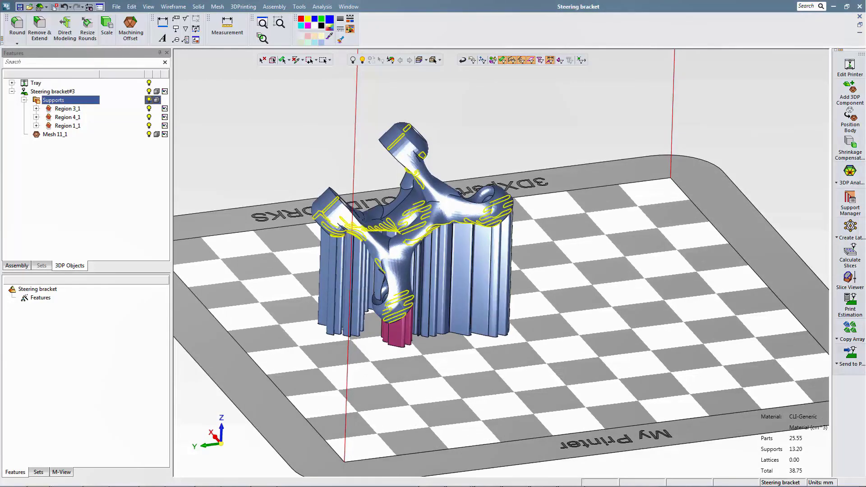
Step: Start a Copy Array of the steering bracket together with its supports
click(850, 328)
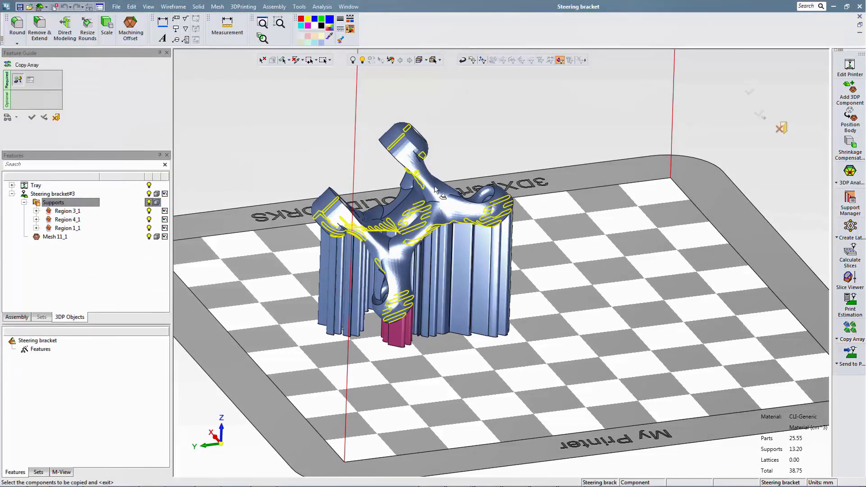
click(429, 211)
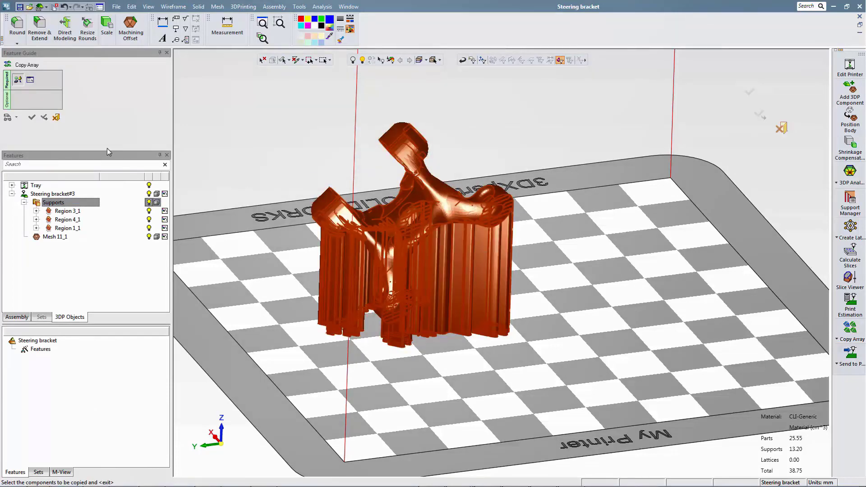
click(31, 84)
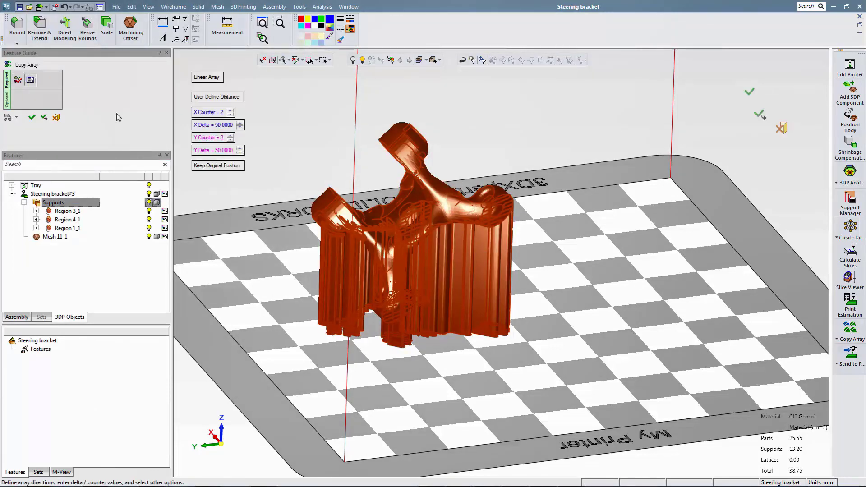
Step: Set the linear array to an X counter of 3, an X delta of 80 and a Y delta of 70
scroll(410, 354, down, 3)
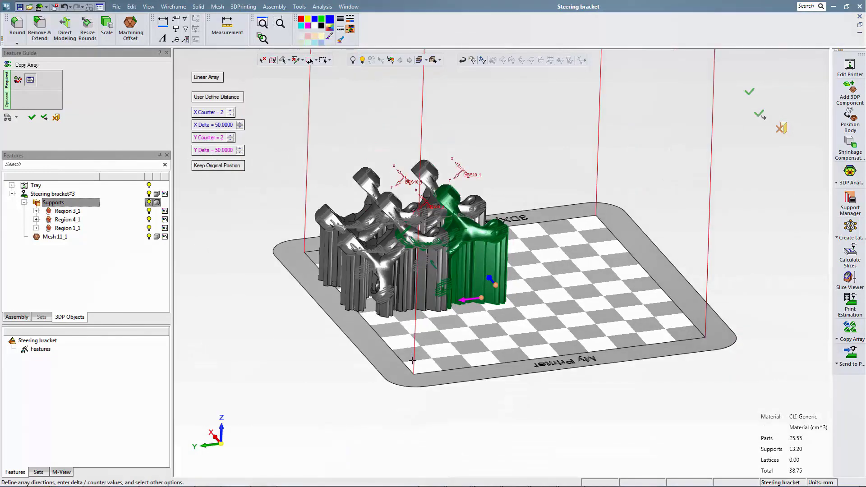
middle_drag(409, 381, 422, 412)
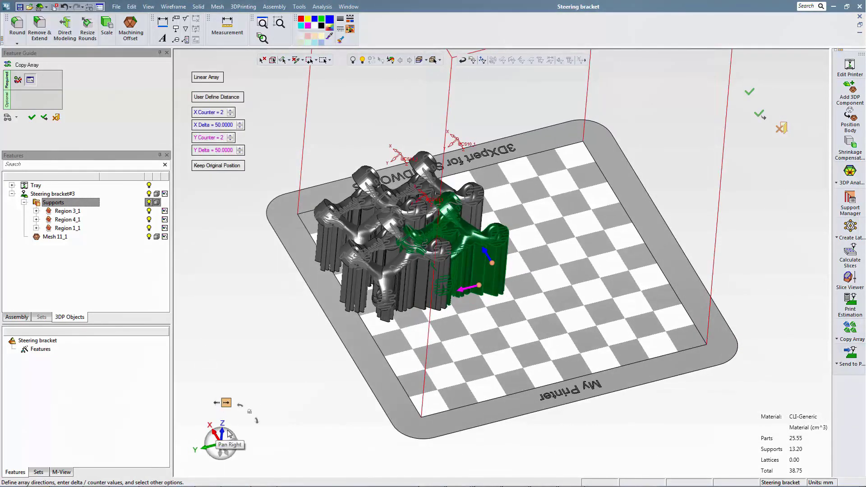
click(216, 433)
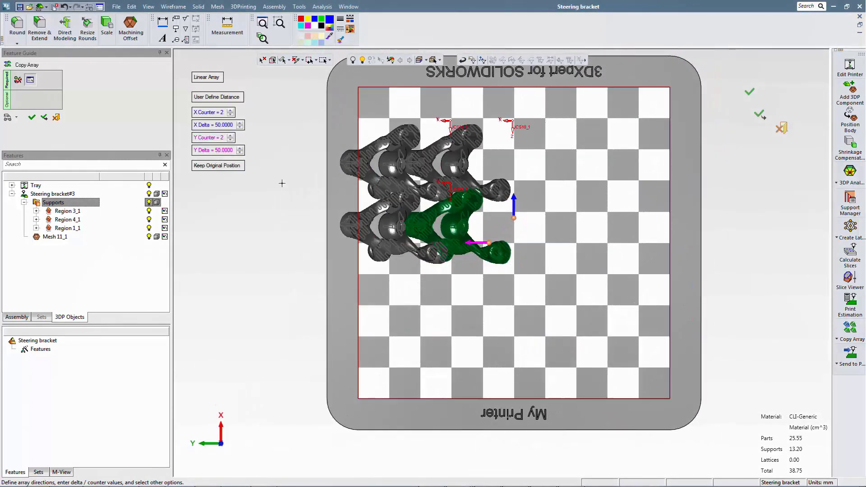
click(222, 116)
text(3)
key(Return)
click(220, 128)
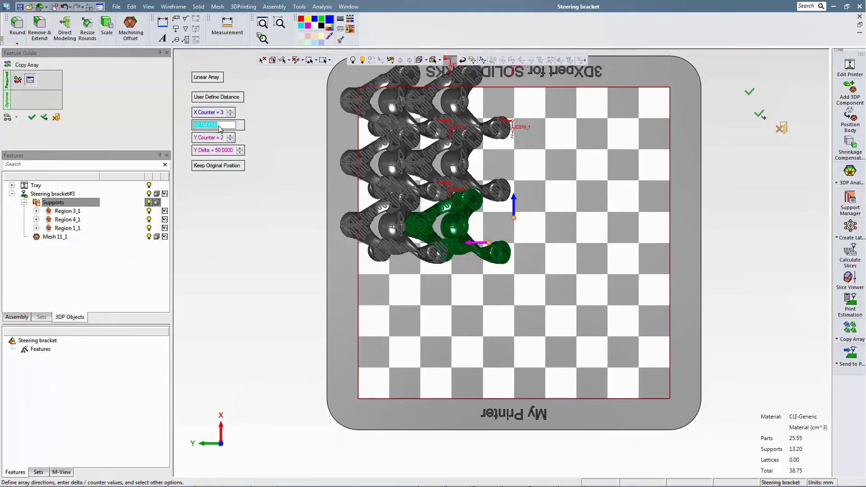
text(80)
key(Return)
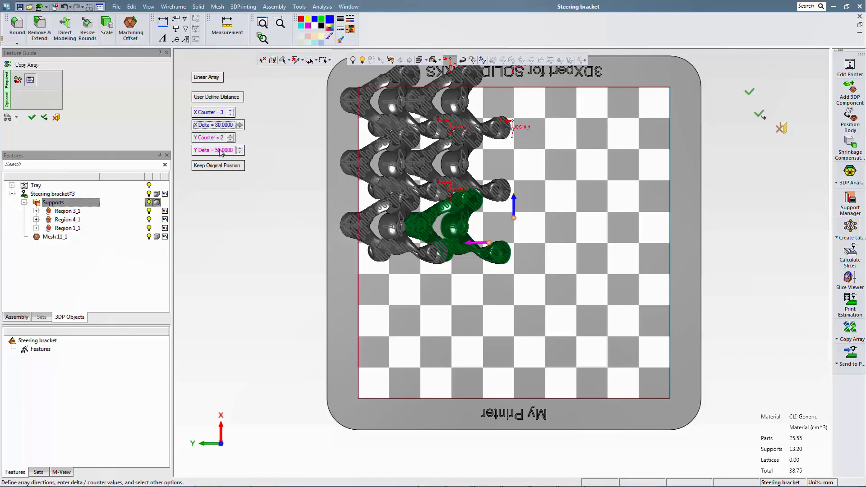
click(225, 152)
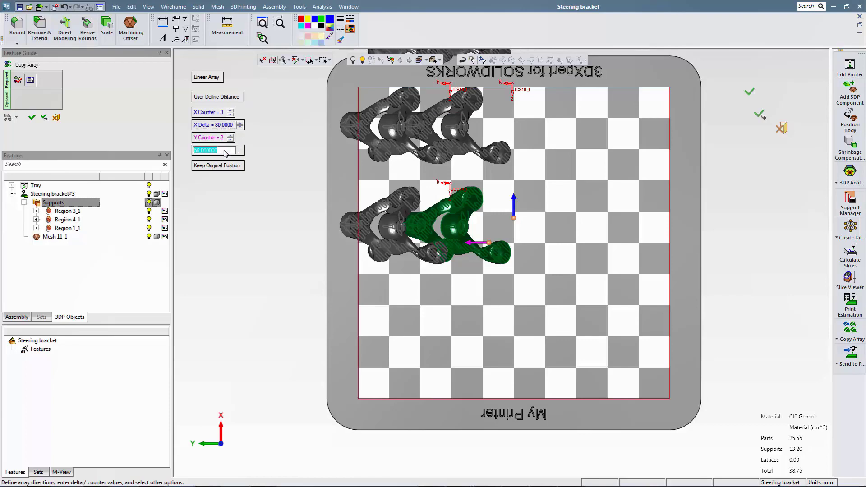
text(70)
key(Return)
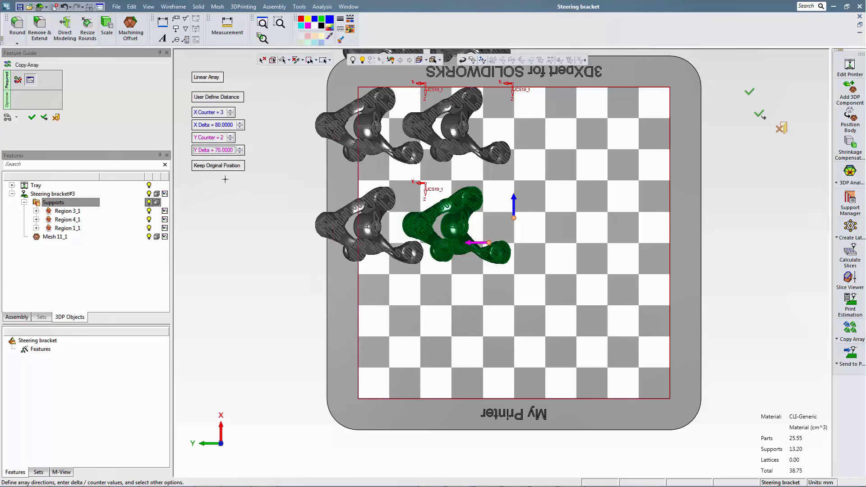
Step: Switch the array from keeping the original position to Auto Placement and create the bracket copies
click(218, 166)
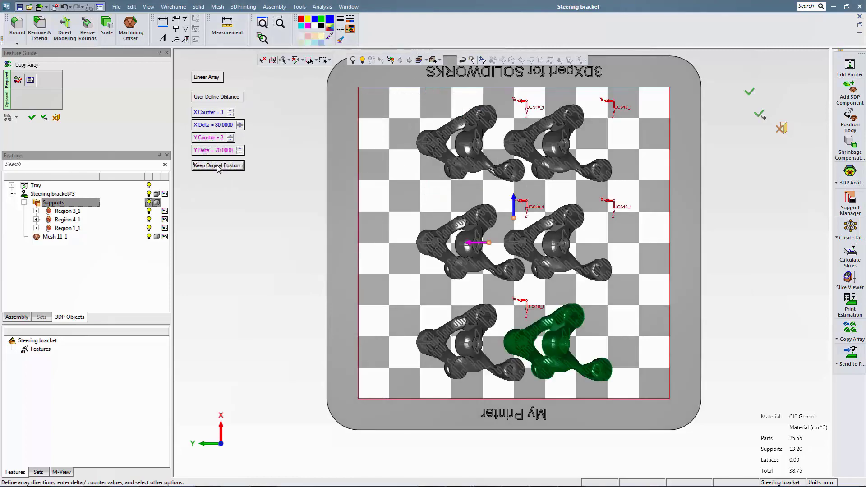
click(218, 167)
click(223, 166)
middle_drag(352, 290, 309, 264)
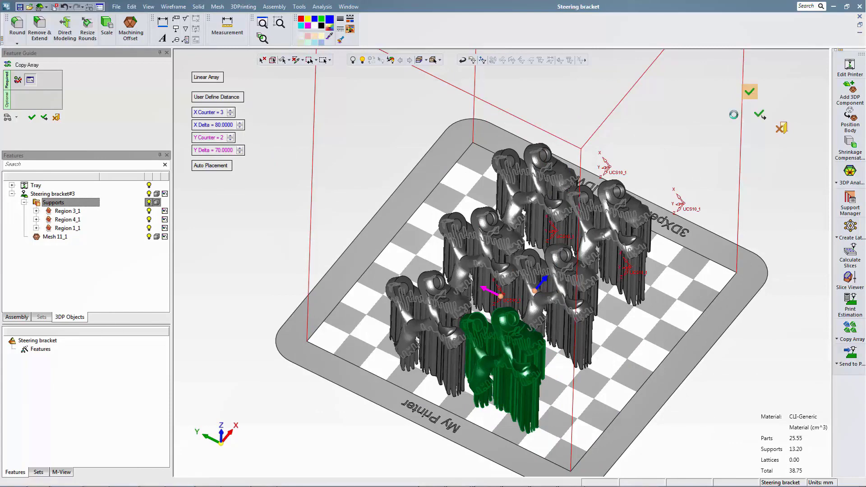
click(749, 92)
Step: Display the five transparent bracket copies on the tray as shaded bodies
middle_drag(729, 253, 732, 221)
scroll(714, 254, up, 2)
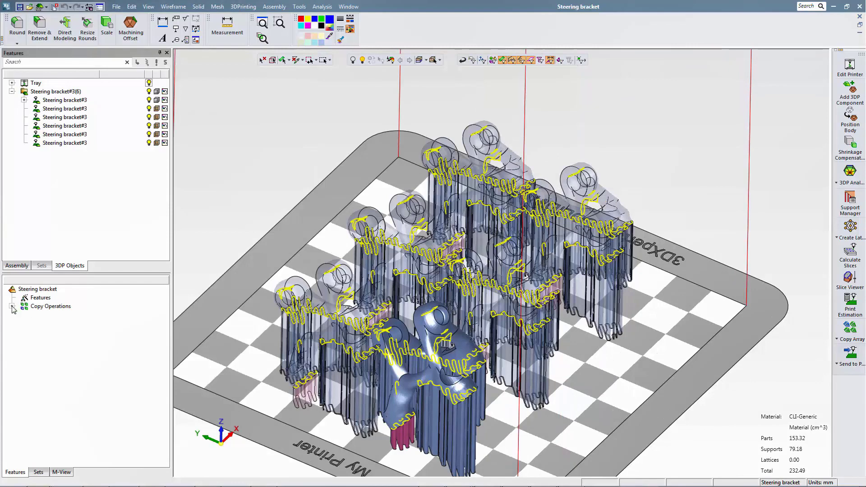
click(156, 108)
click(156, 117)
click(156, 126)
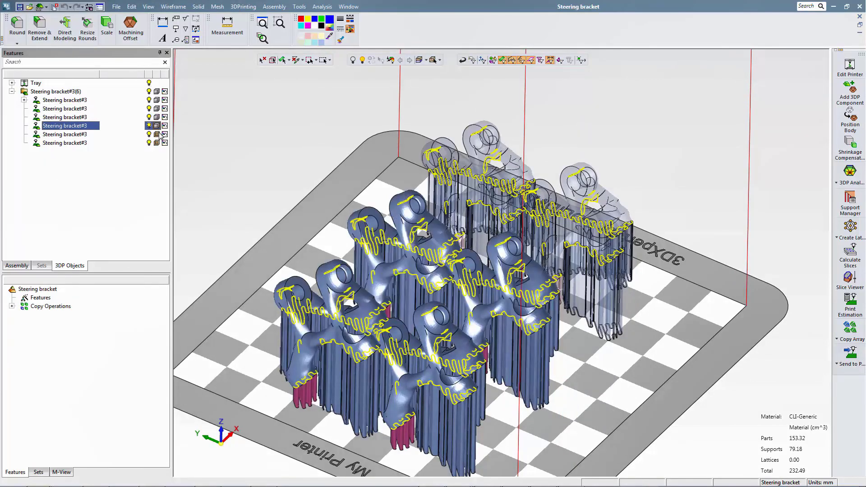
click(157, 134)
click(157, 143)
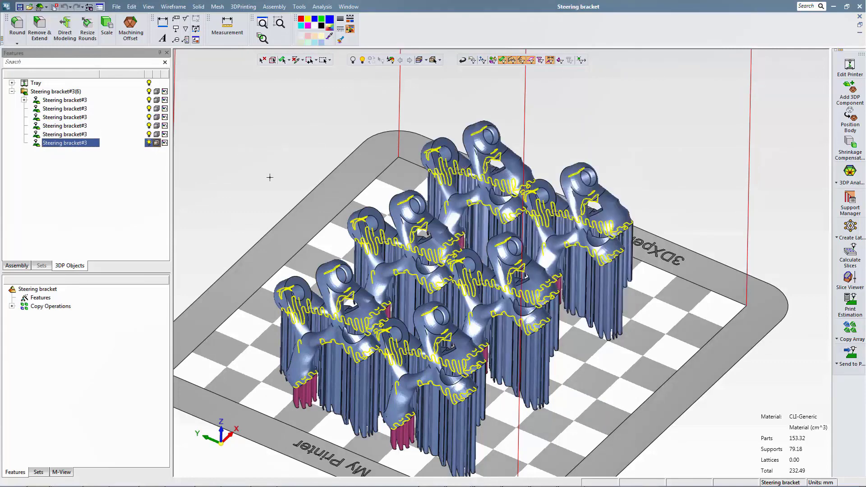
Step: Toggle the visibility of the tray's printable volume off and back on
middle_drag(267, 189, 269, 194)
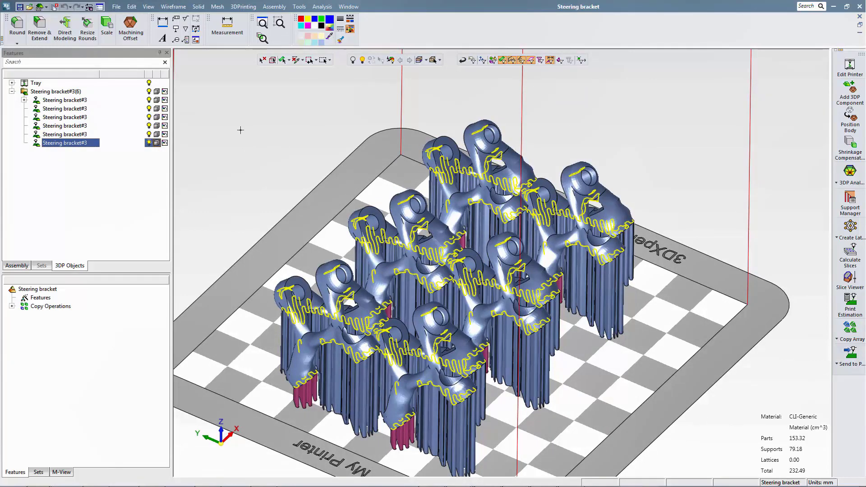
middle_drag(257, 158, 231, 171)
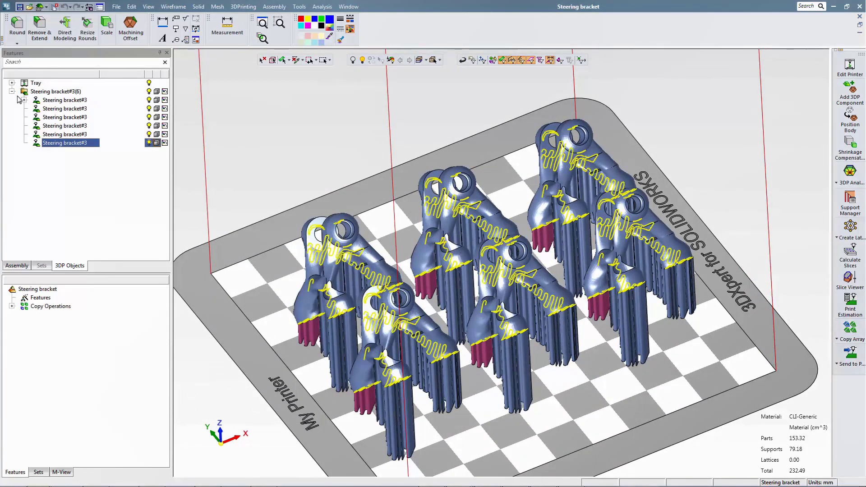
click(12, 83)
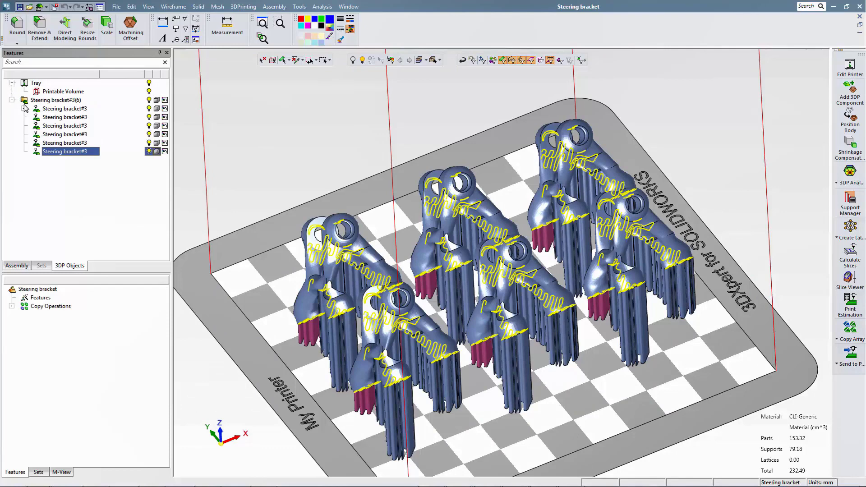
click(149, 92)
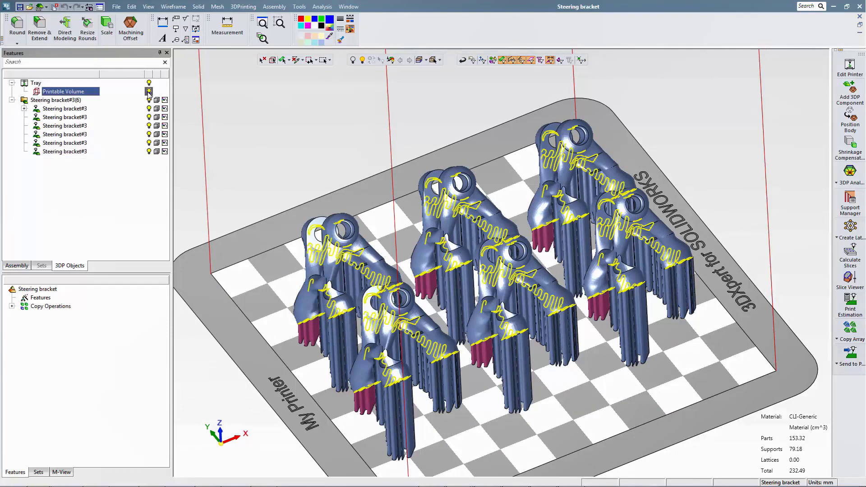
click(149, 91)
Step: Open the print estimation for the tray and review its estimation parameters without changing them
click(850, 304)
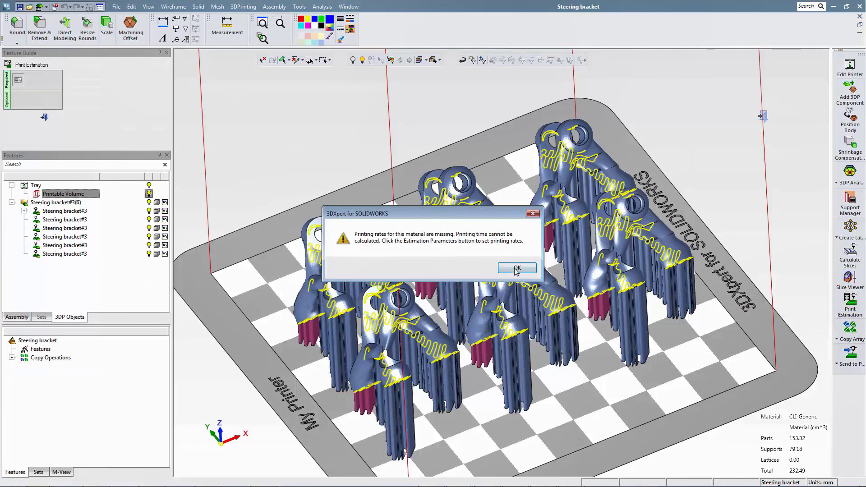
click(516, 268)
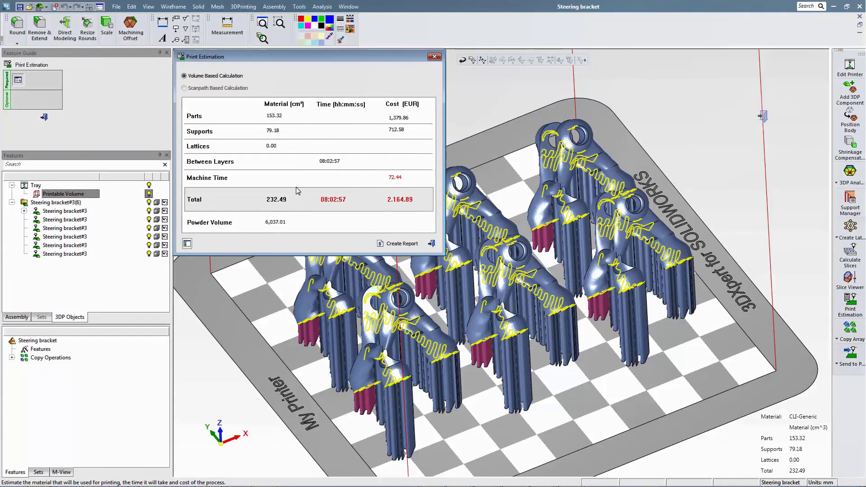
click(187, 244)
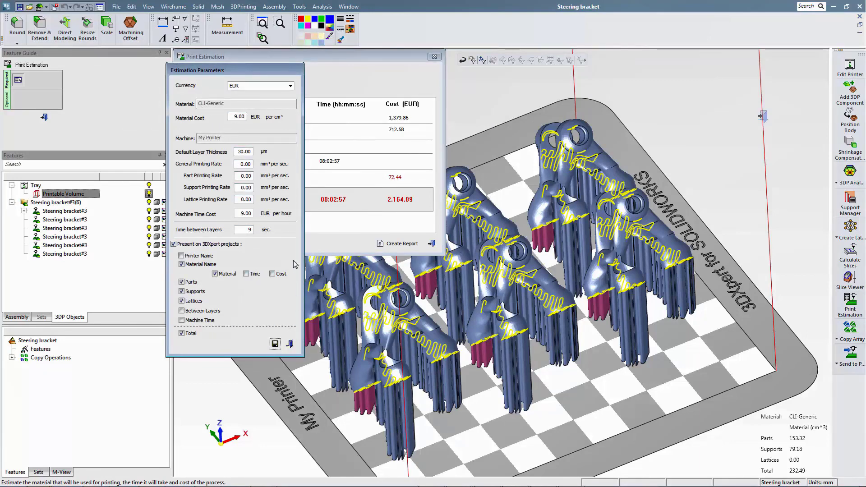
click(290, 344)
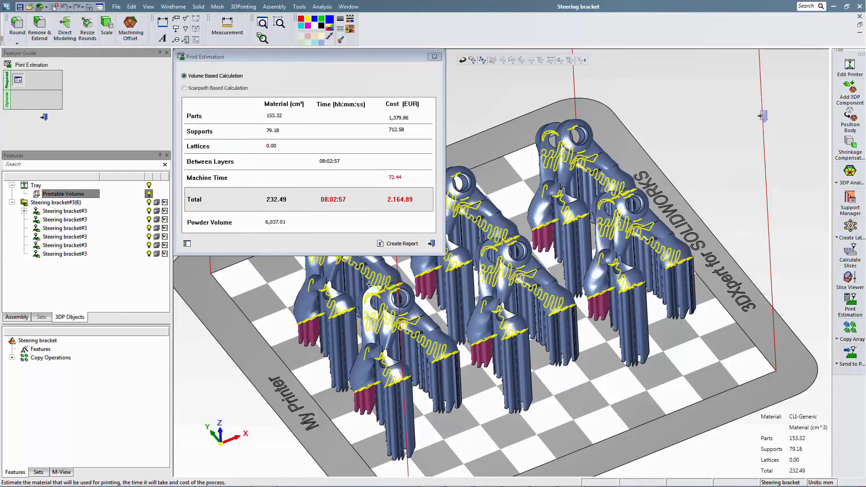
Step: Create the print estimation report as an Excel file with the Print_Estimation_report_V template, overwriting the existing file
click(393, 246)
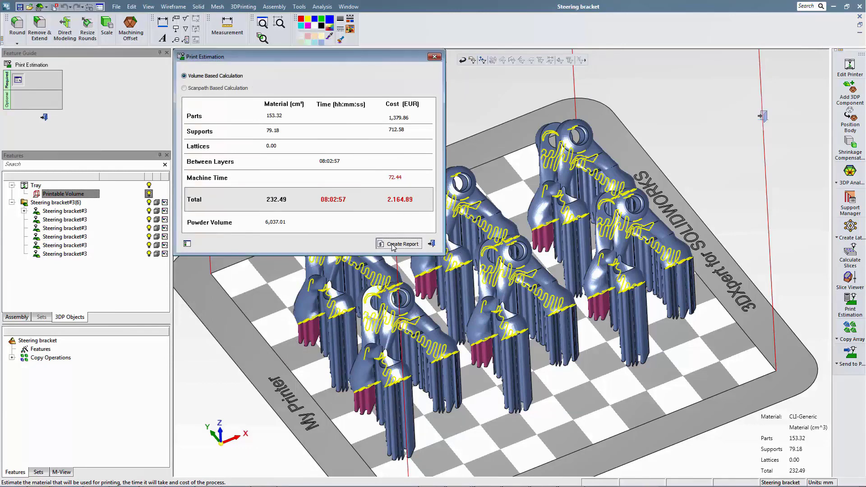
click(181, 111)
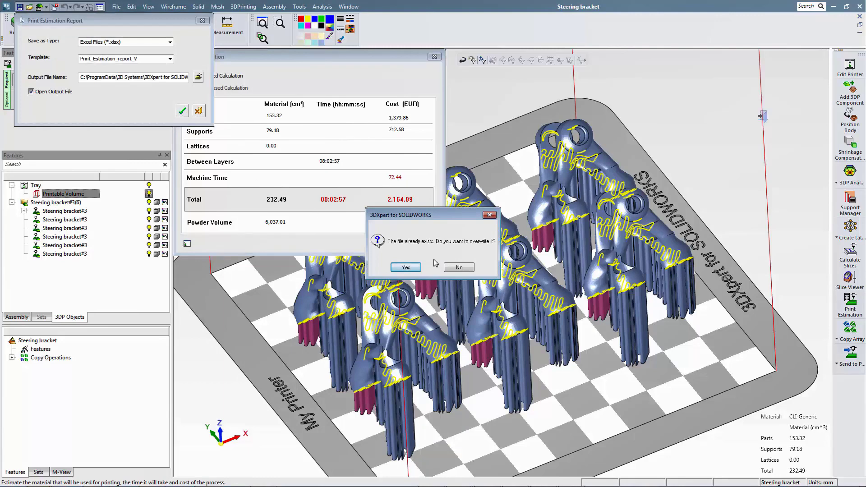
click(416, 267)
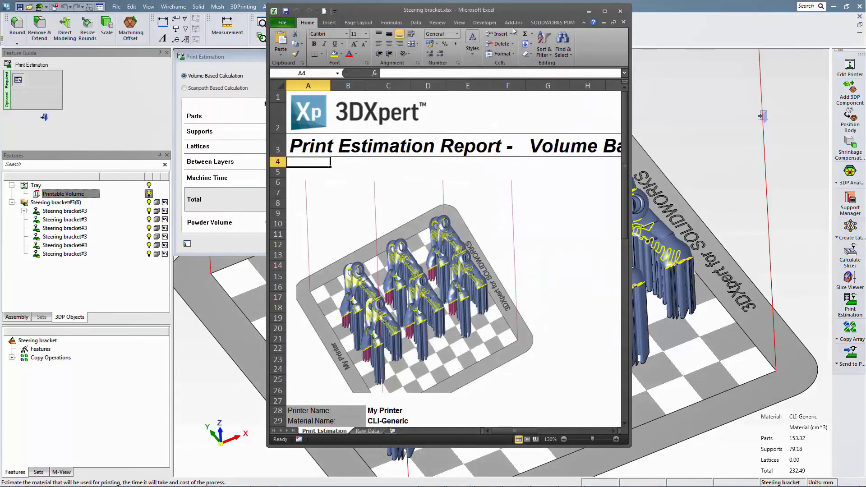
Step: Examine the material, time, cost, size and general parameter sections of the report in Excel, and close the workbook
double_click(501, 10)
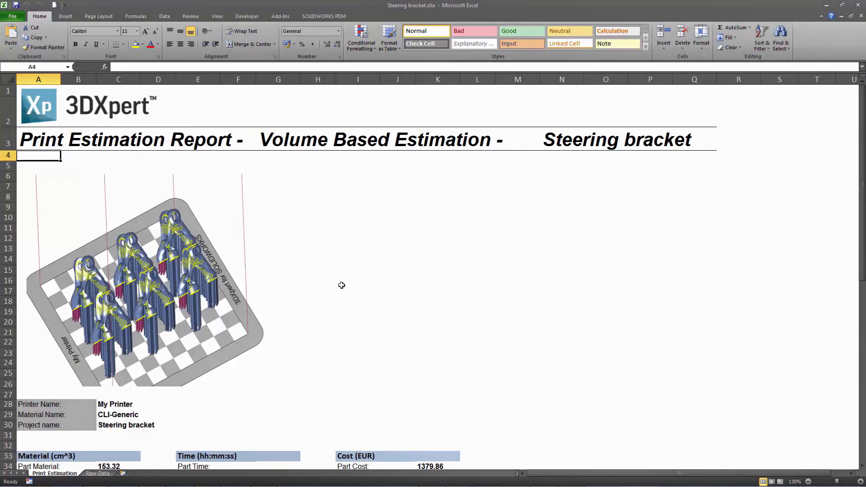
click(324, 290)
scroll(282, 310, down, 3)
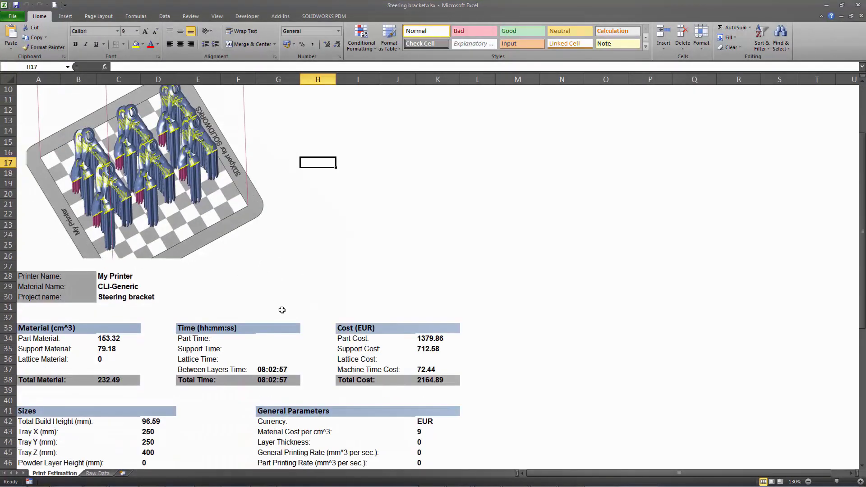
scroll(279, 311, down, 2)
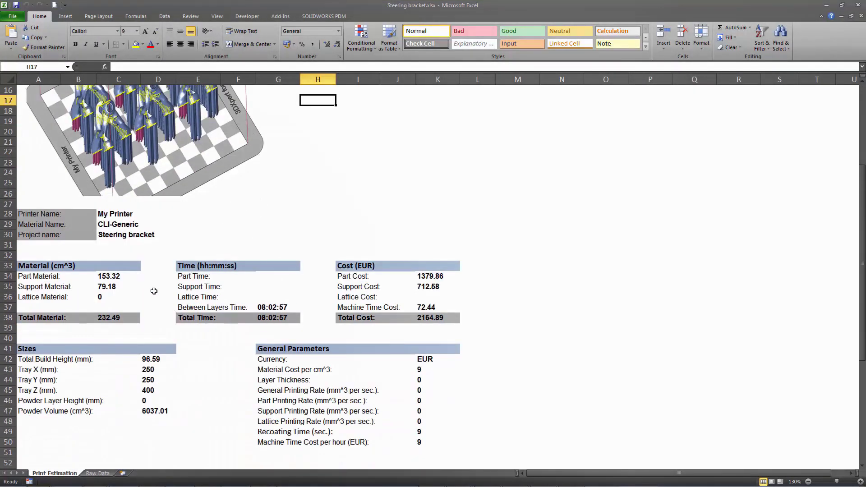
scroll(154, 291, down, 1)
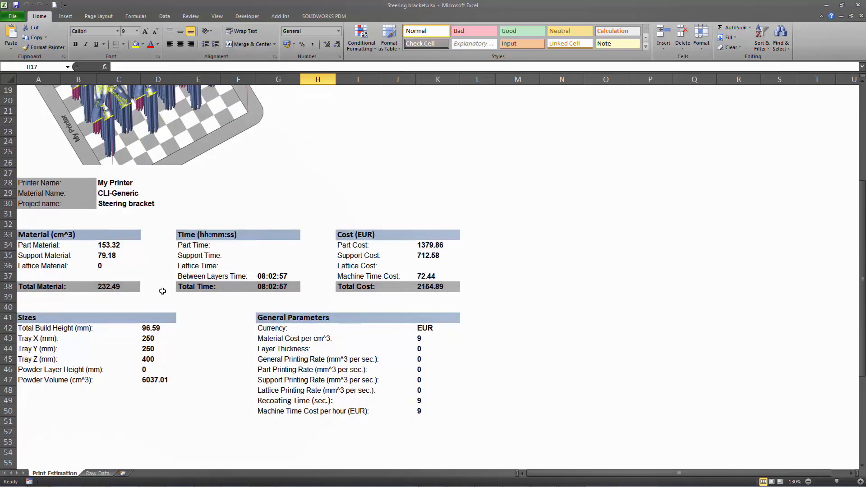
scroll(162, 290, down, 1)
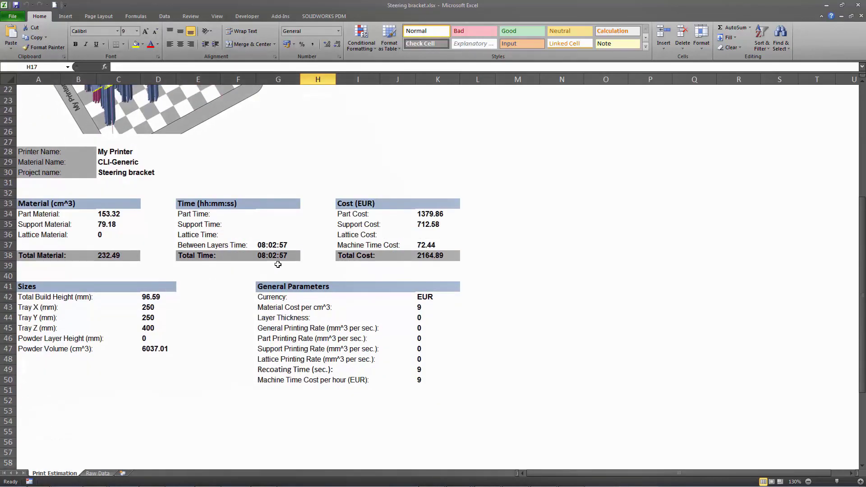
scroll(278, 264, down, 1)
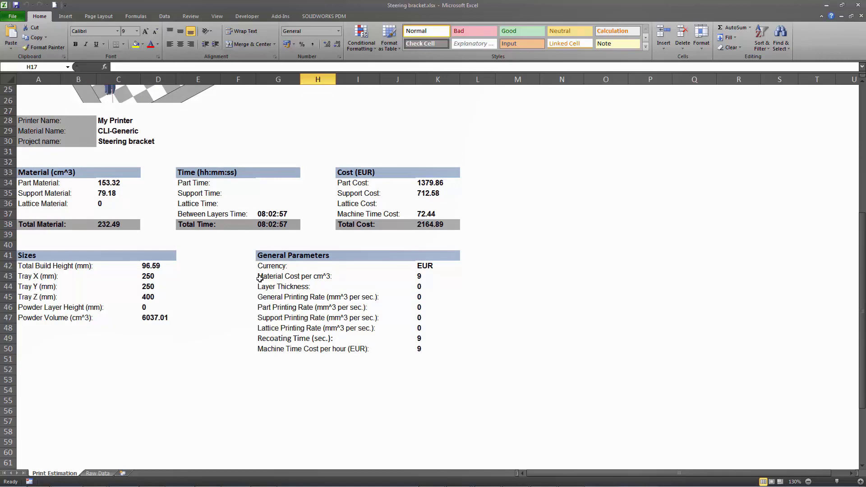
scroll(259, 279, down, 3)
scroll(254, 285, down, 2)
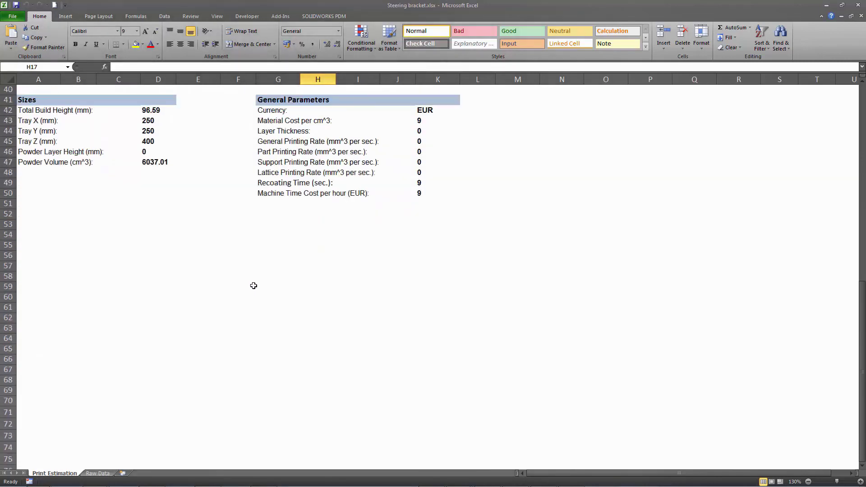
scroll(253, 285, up, 11)
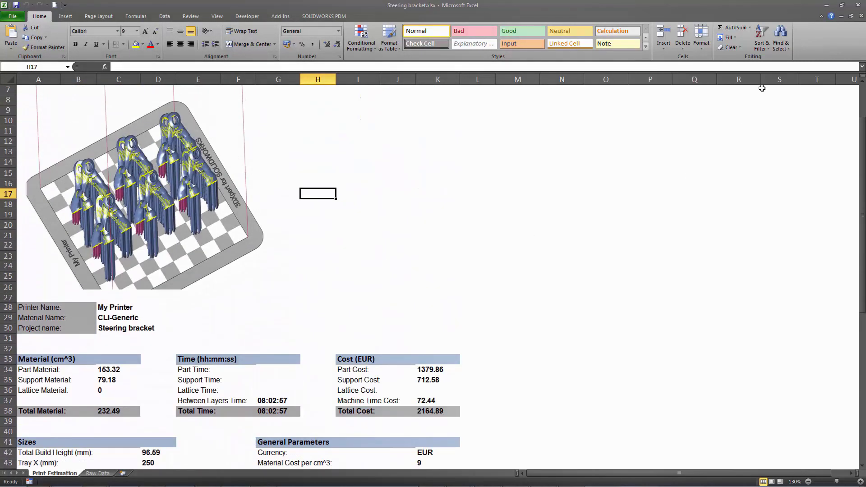
click(857, 5)
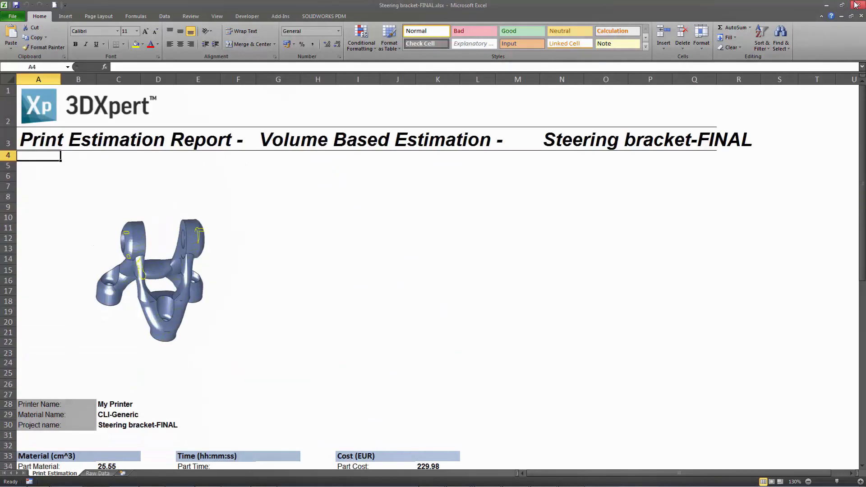
Step: Close the Excel report and exit the print estimation, returning to the tray of steering brackets
click(857, 5)
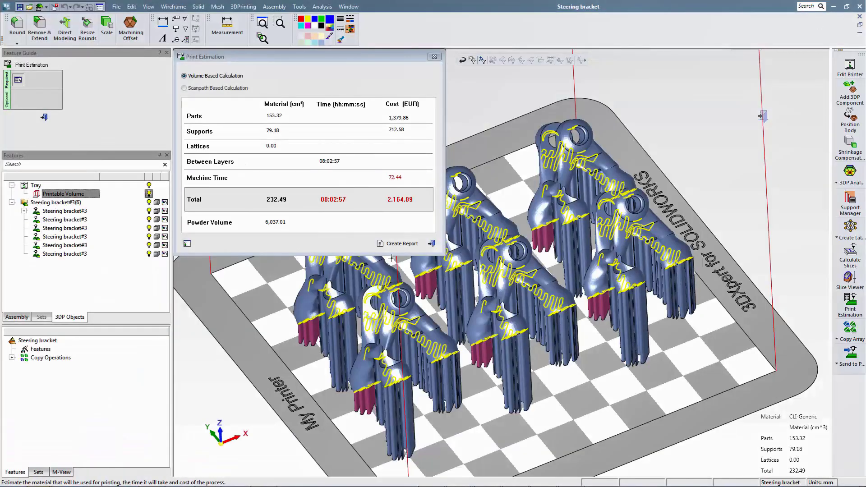
click(434, 57)
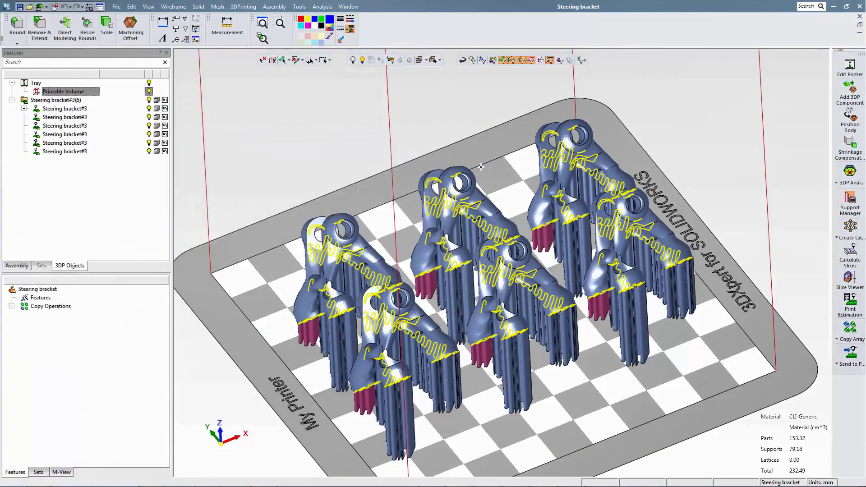
Step: Send the tray's steering brackets to print, outputting only the slicing data as Steering bracket.cli, and accept the warning about geometry below the tray
middle_drag(504, 217, 499, 201)
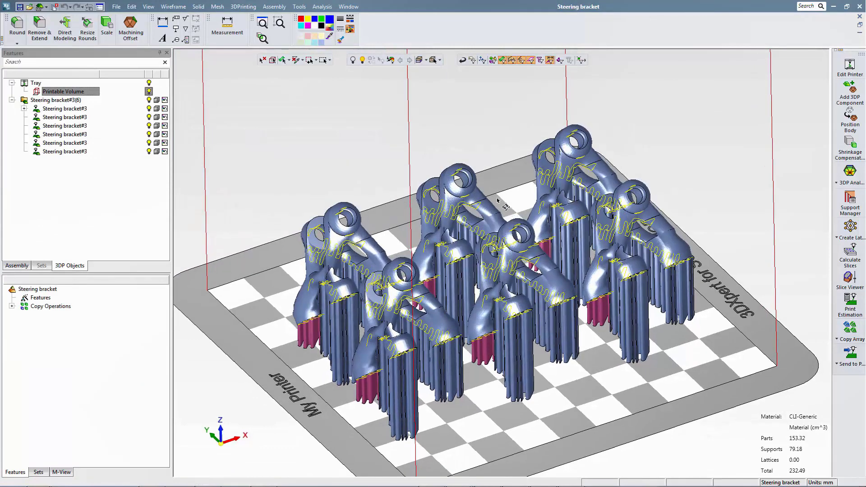
click(844, 356)
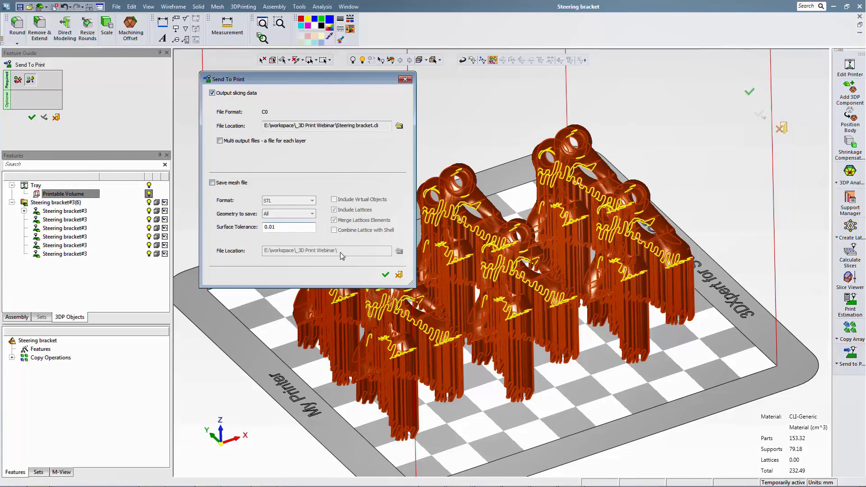
click(385, 276)
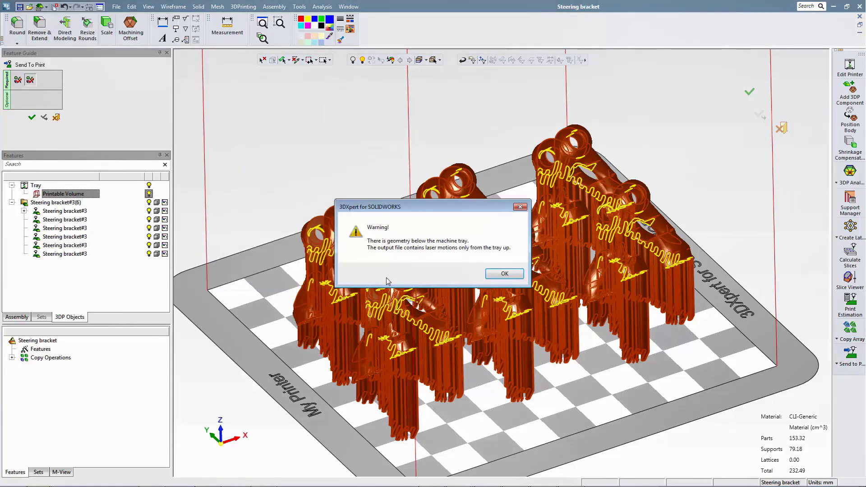
click(501, 274)
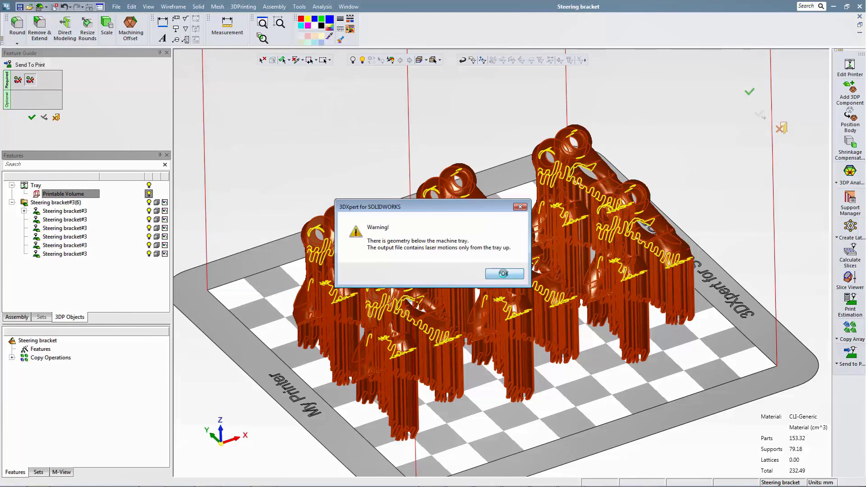